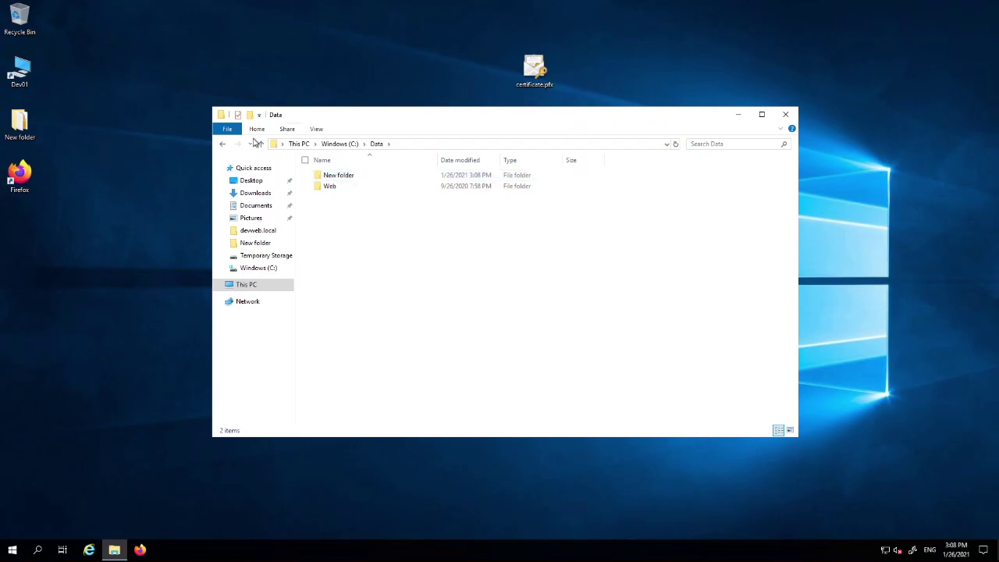
Rename the new folder inside C:\Data as share.
click(224, 145)
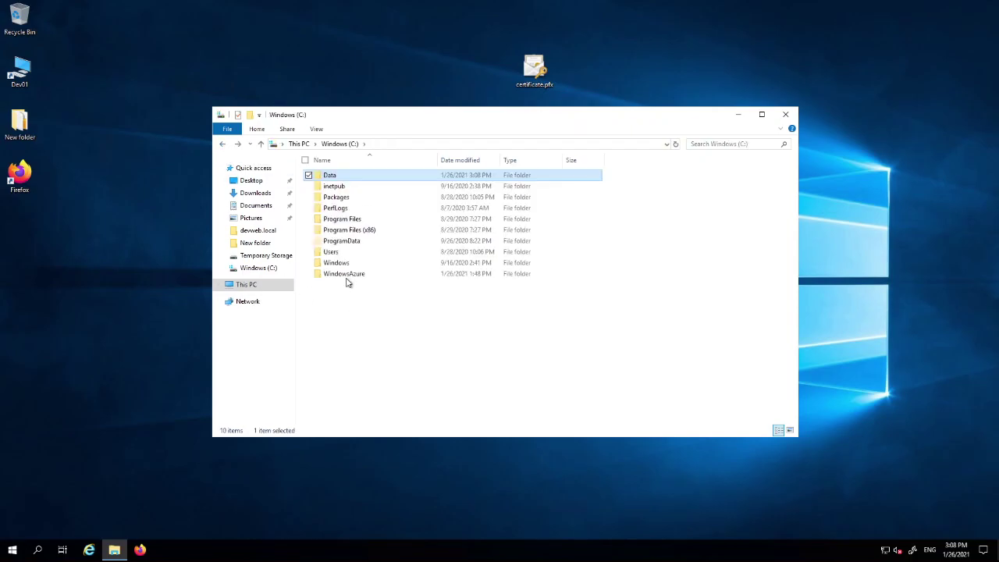
double_click(331, 177)
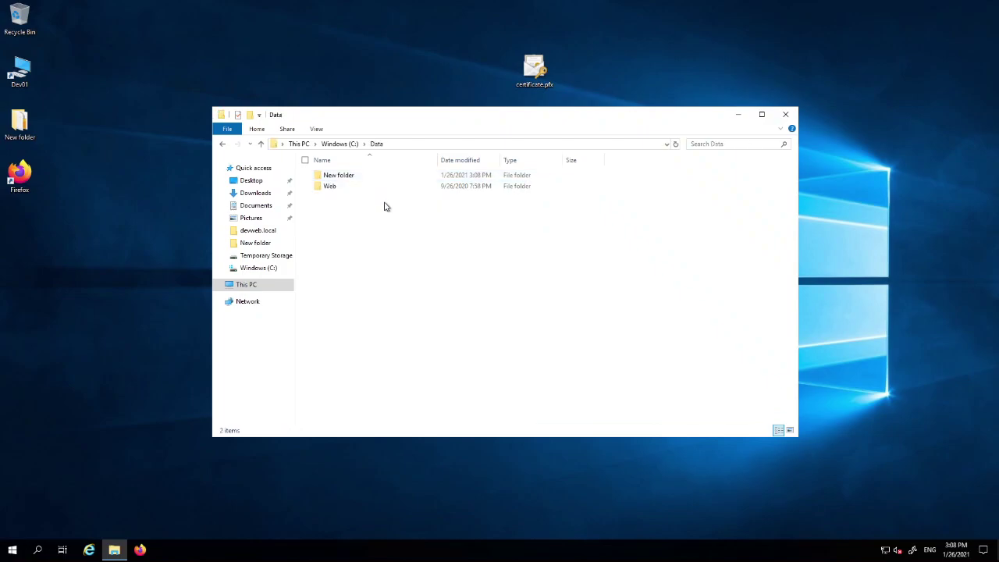
click(343, 178)
click(346, 175)
text(shar)
key(Return)
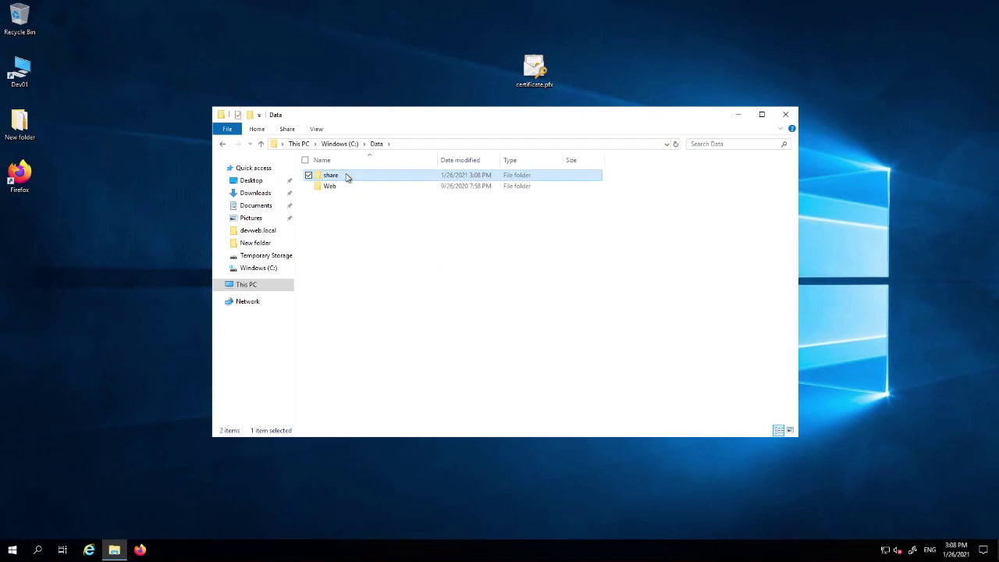
click(355, 242)
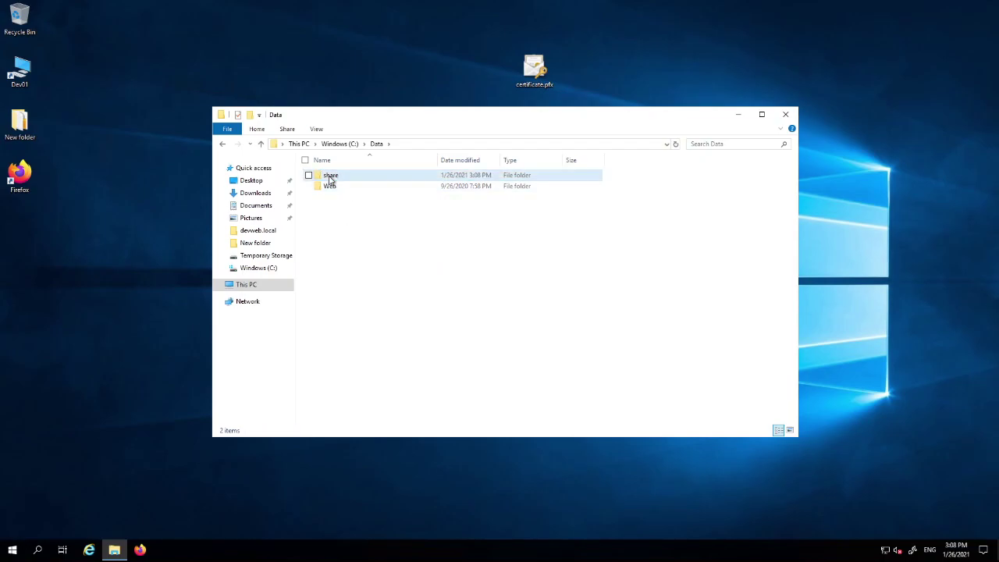
Check the contents of the share folder and return to the Data folder.
drag(382, 118, 394, 105)
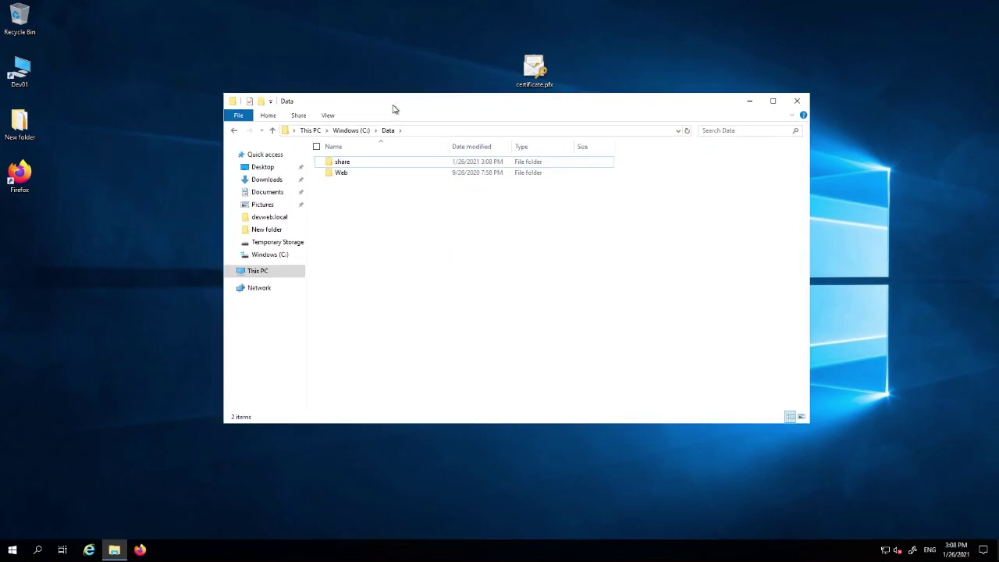
double_click(348, 162)
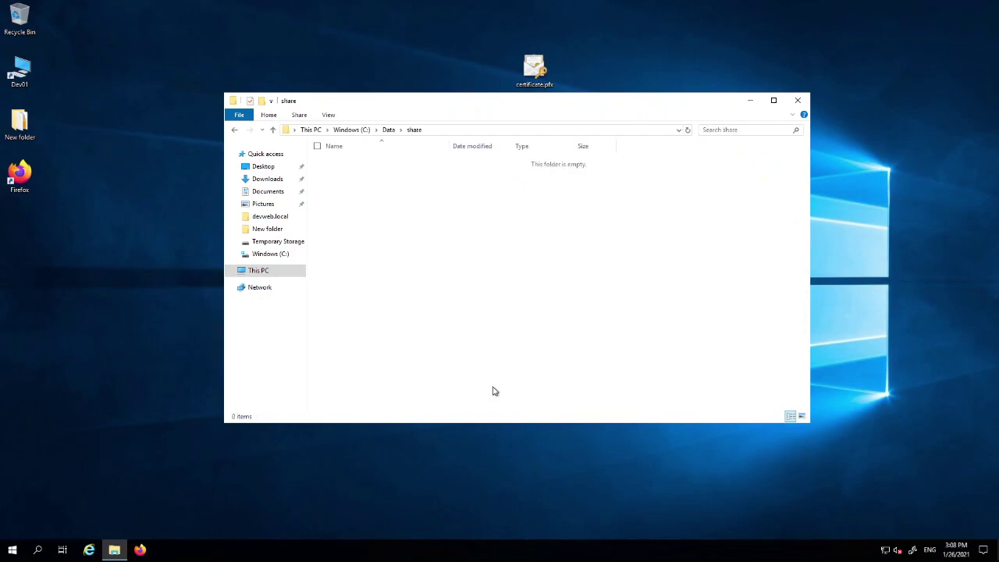
click(234, 130)
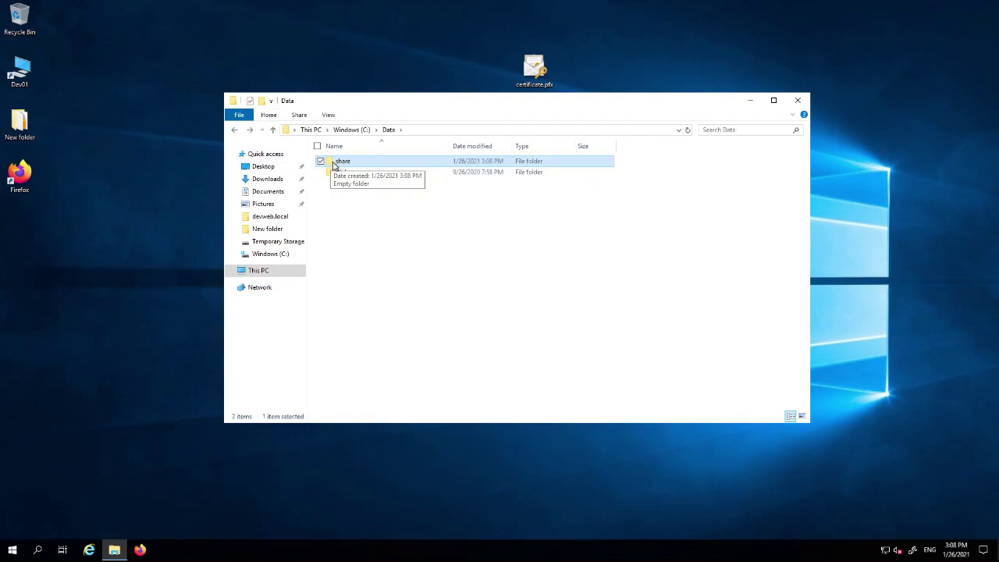
double_click(332, 164)
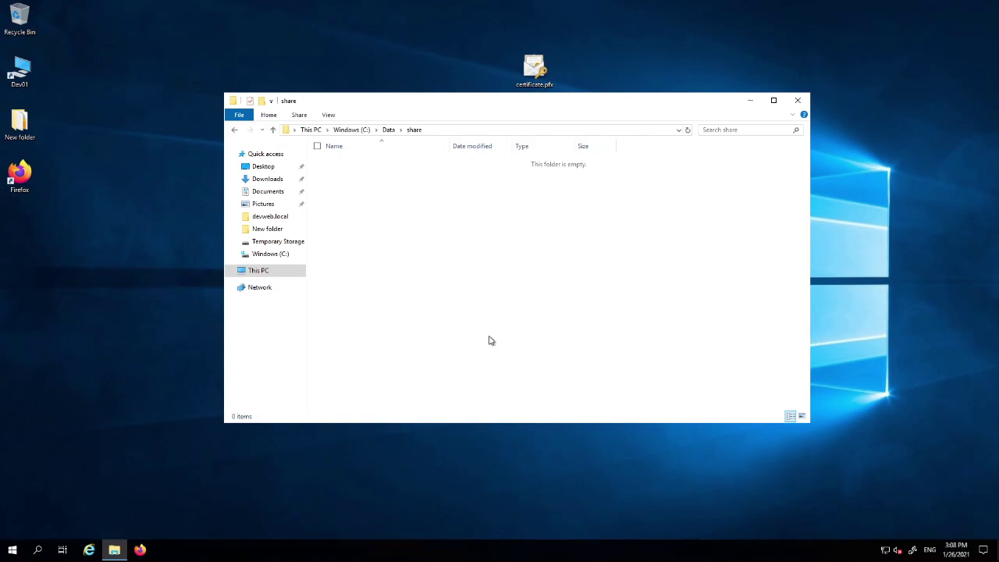
click(234, 131)
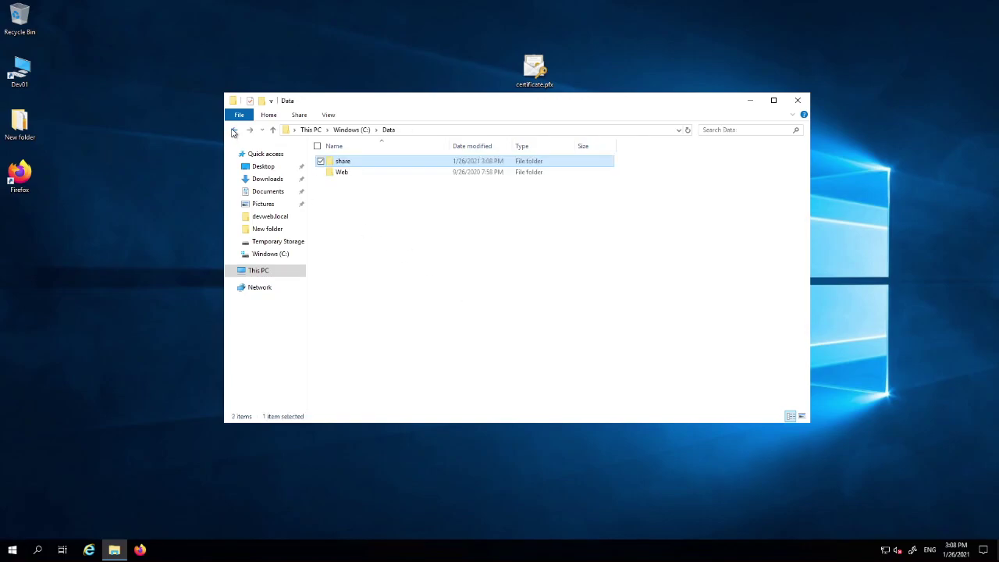
Open the network sharing dialog for choosing people from the share folder's properties.
right_click(347, 164)
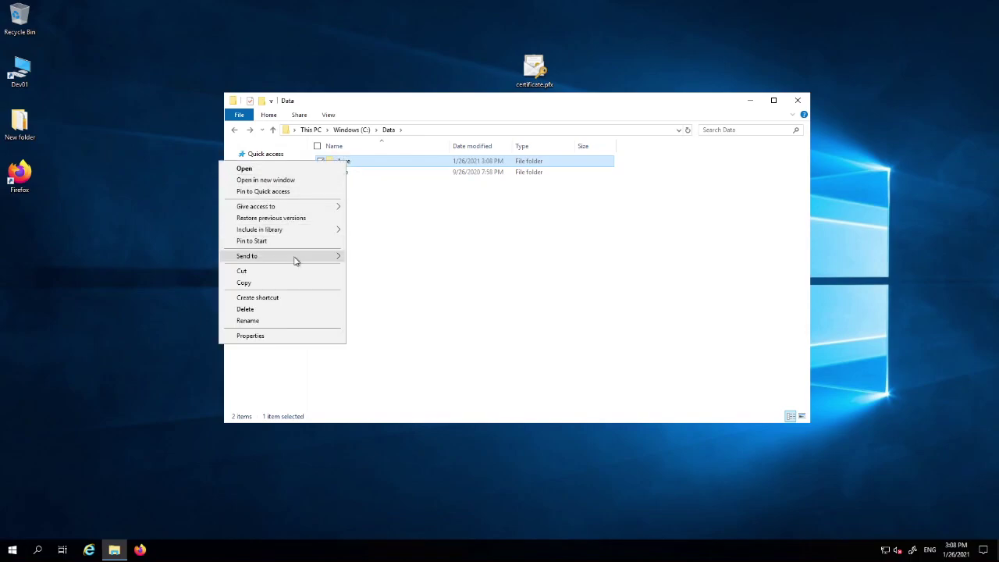
mouse_move(296, 260)
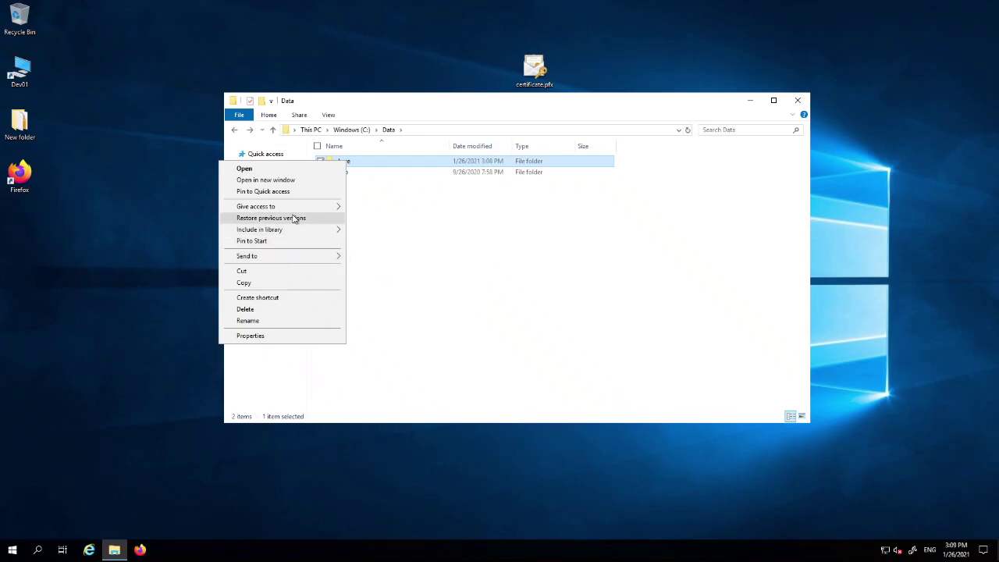
click(397, 252)
click(346, 163)
right_click(347, 161)
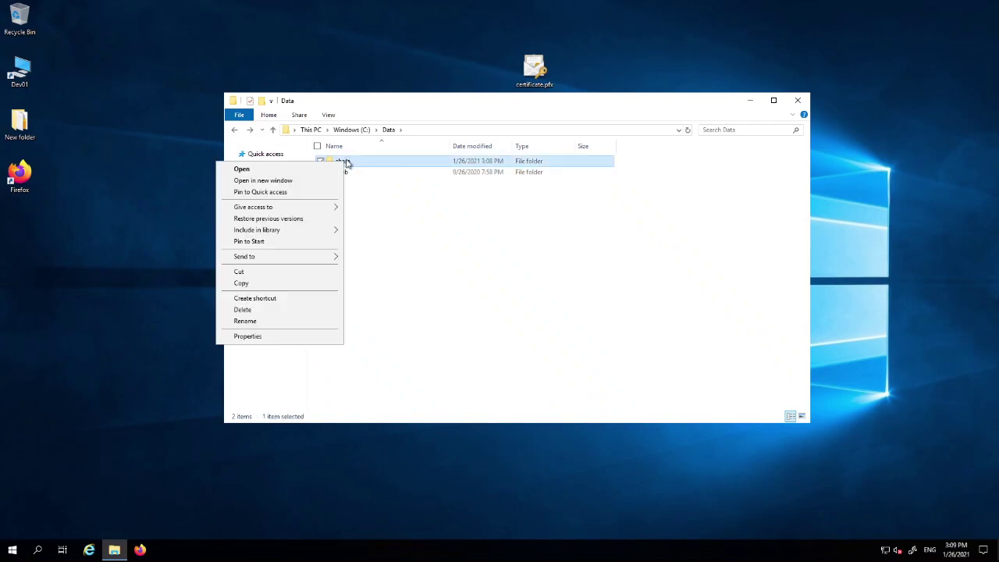
click(283, 337)
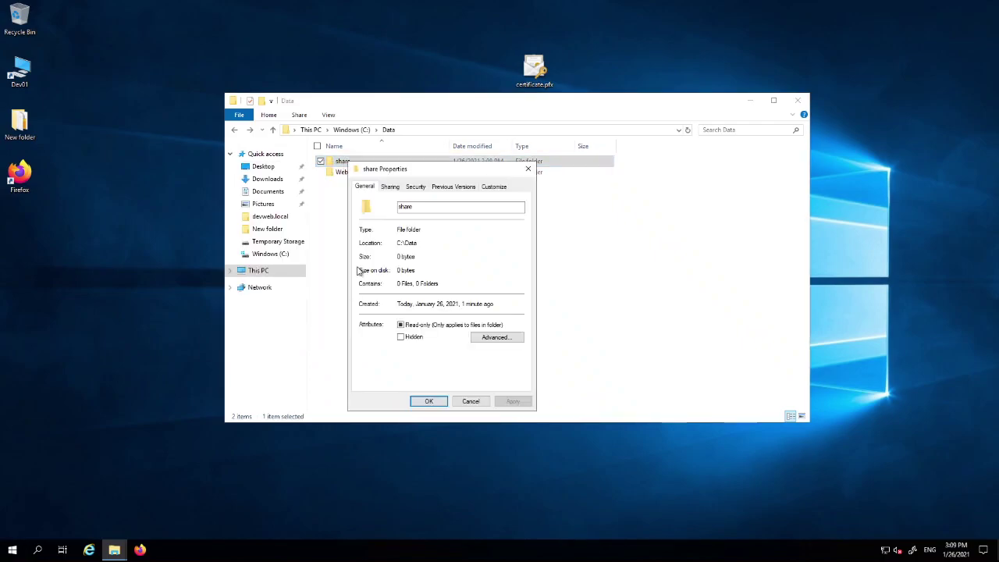
click(390, 187)
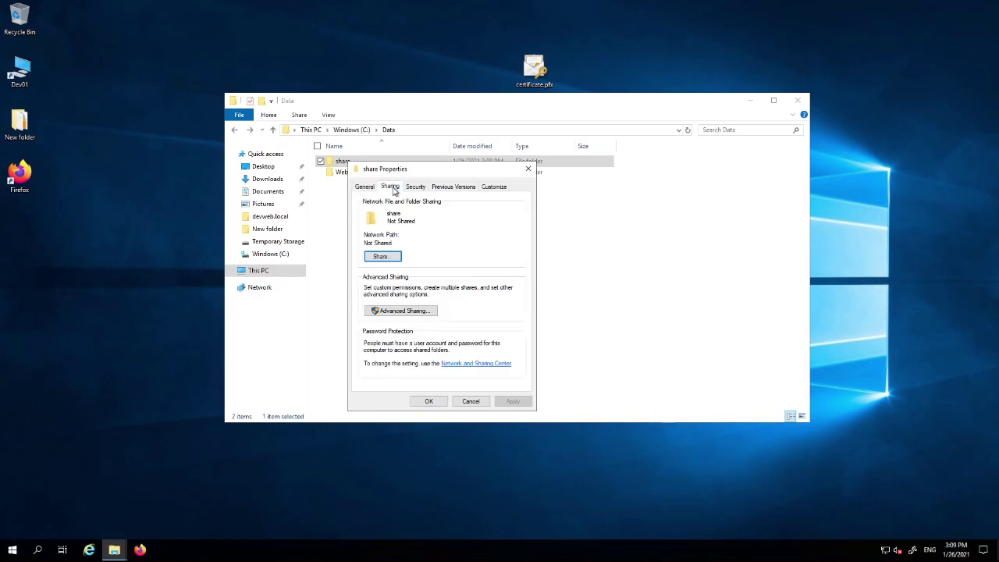
click(391, 261)
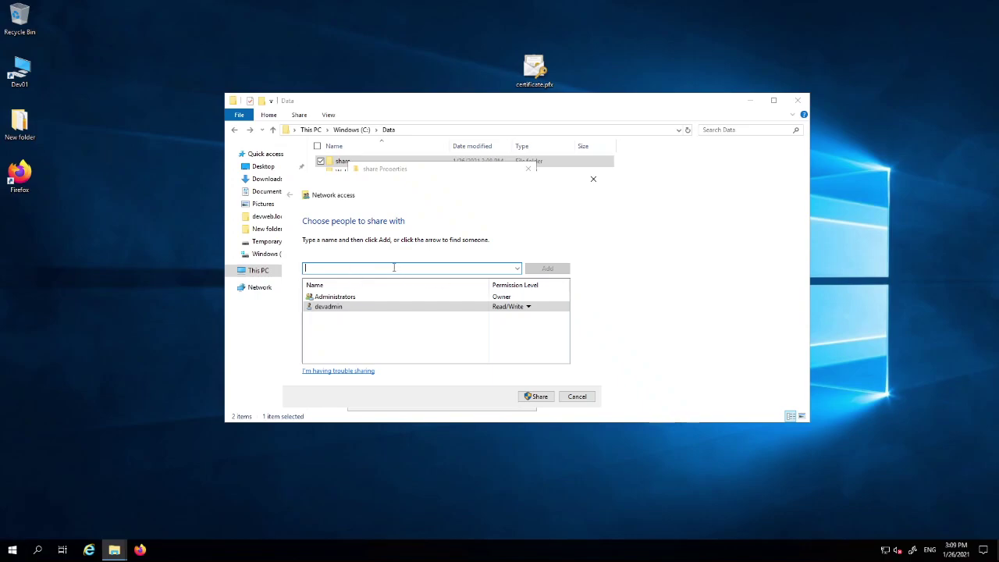
Enter everyone as the name to share the folder with.
text(everyone)
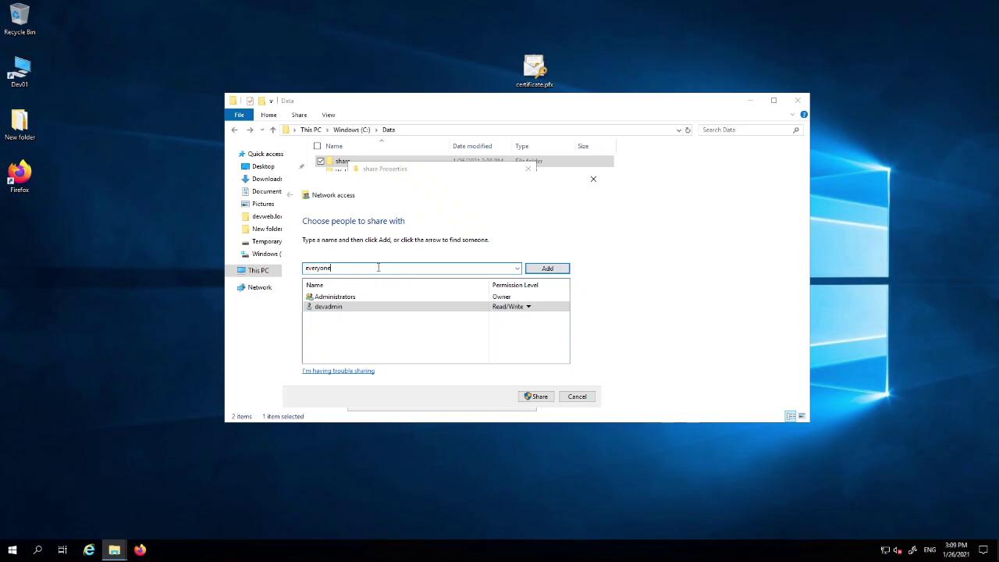
double_click(306, 269)
click(398, 265)
double_click(303, 267)
Examine the permission level options for the accounts already listed in the sharing dialog.
click(330, 309)
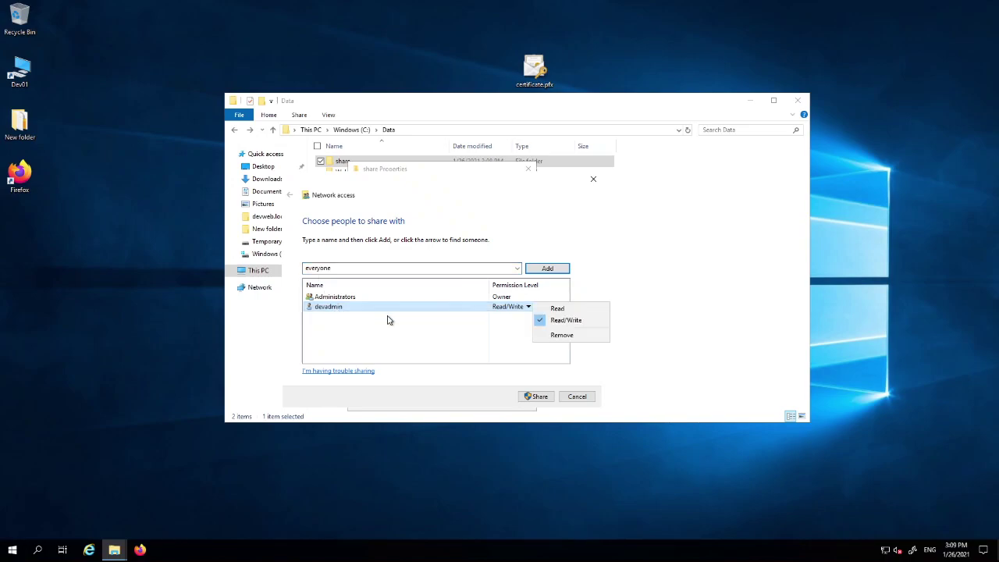
click(324, 333)
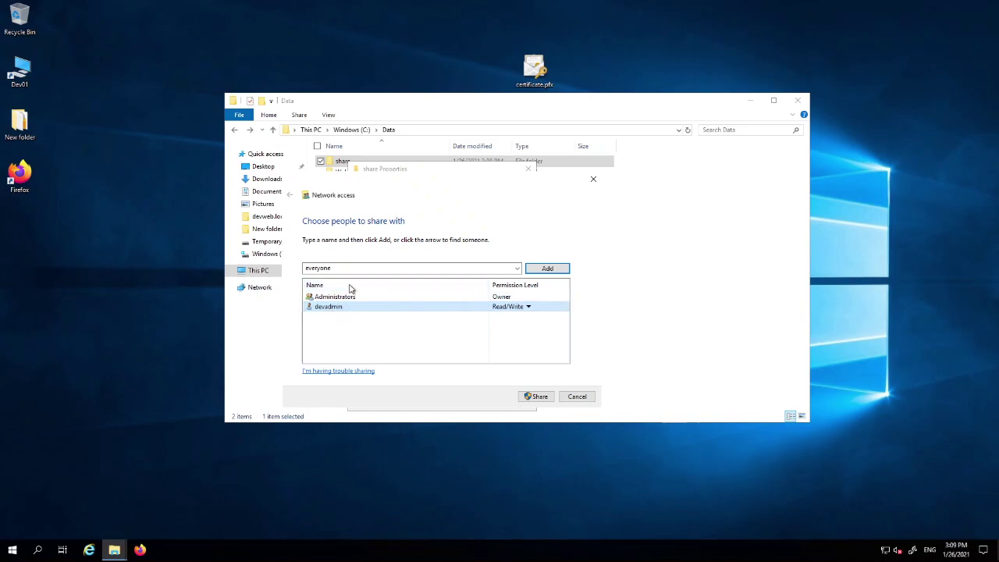
click(499, 310)
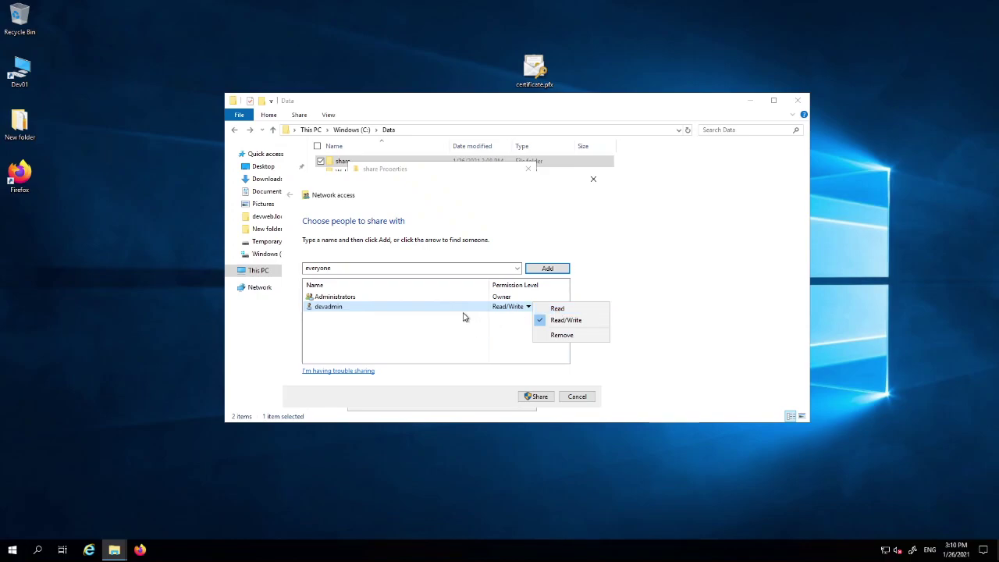
click(411, 300)
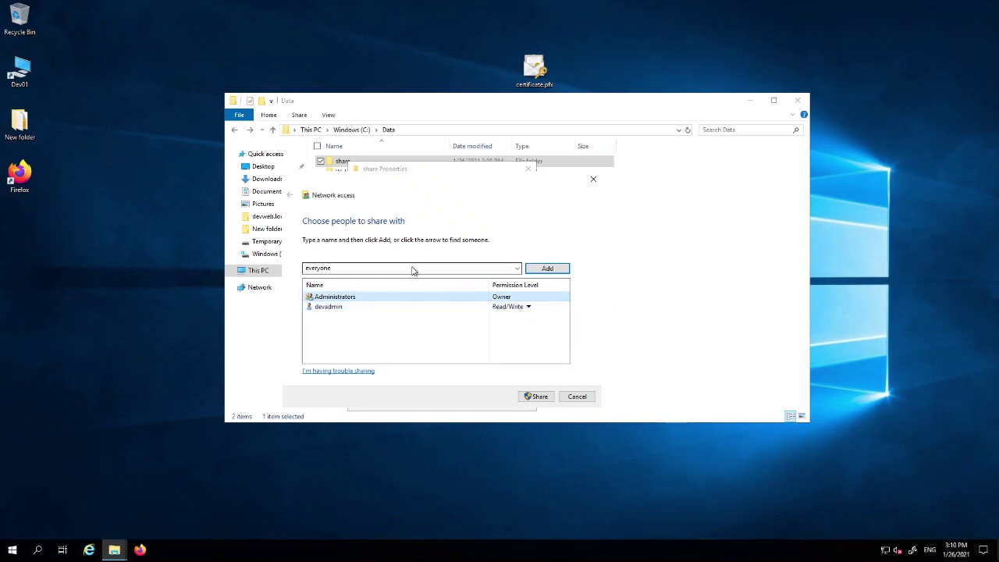
click(368, 307)
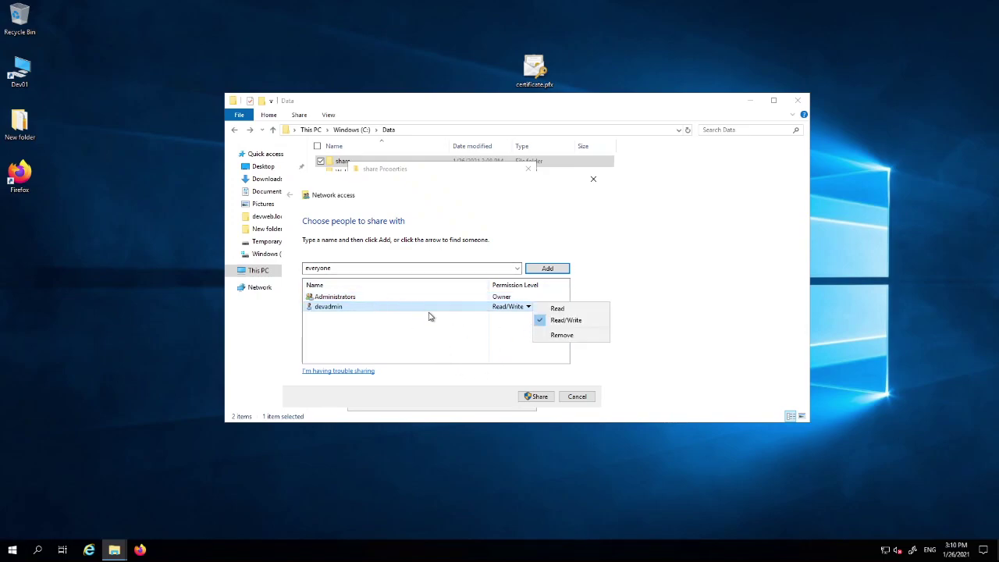
click(484, 352)
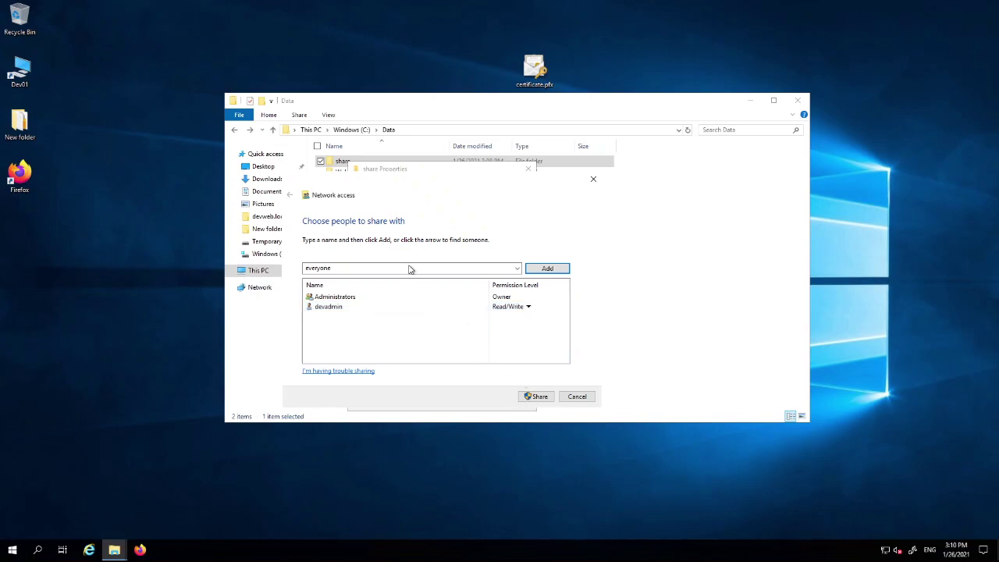
Add everyone to the sharing list with Read/Write permission and share the folder.
click(337, 266)
click(350, 268)
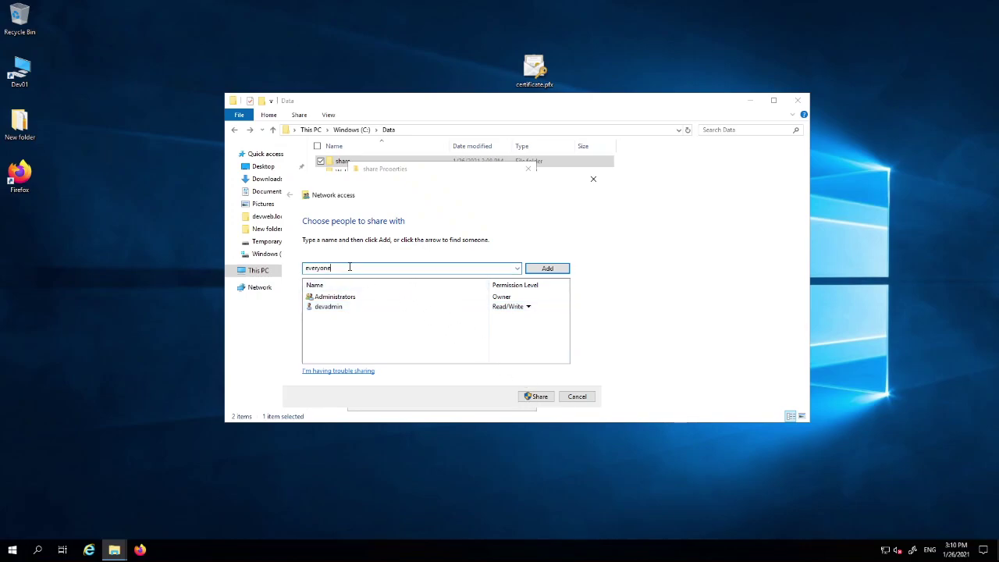
click(547, 268)
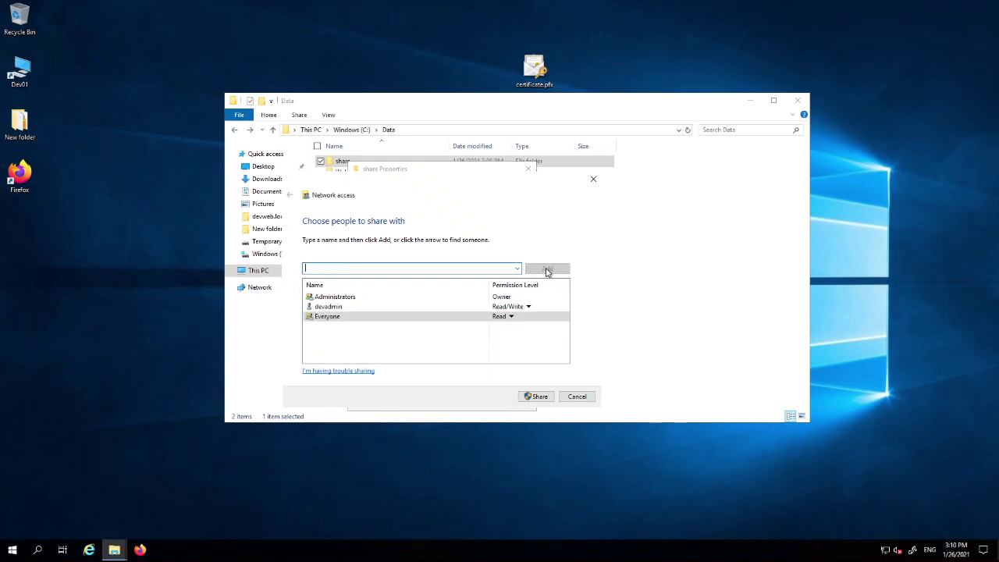
click(510, 317)
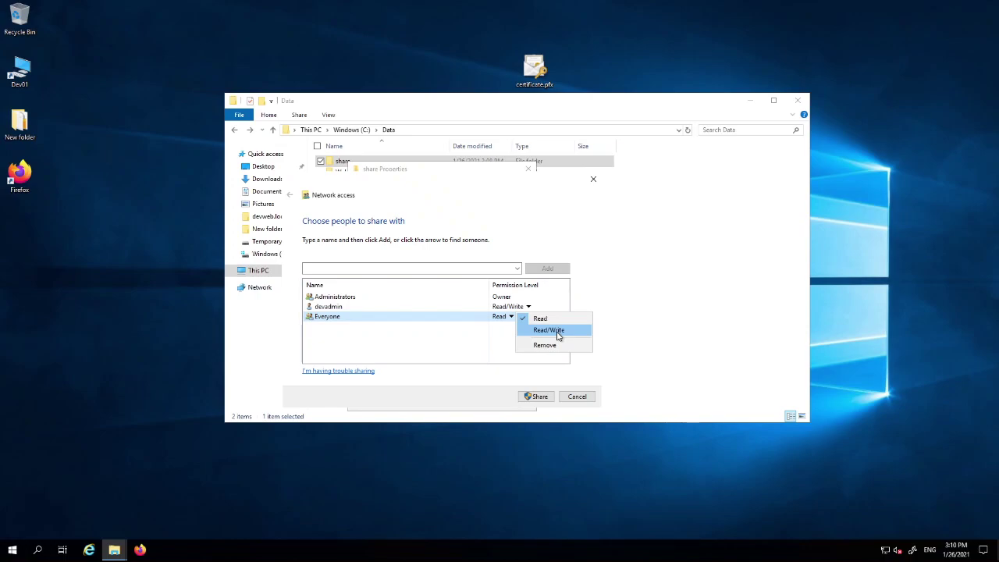
click(556, 330)
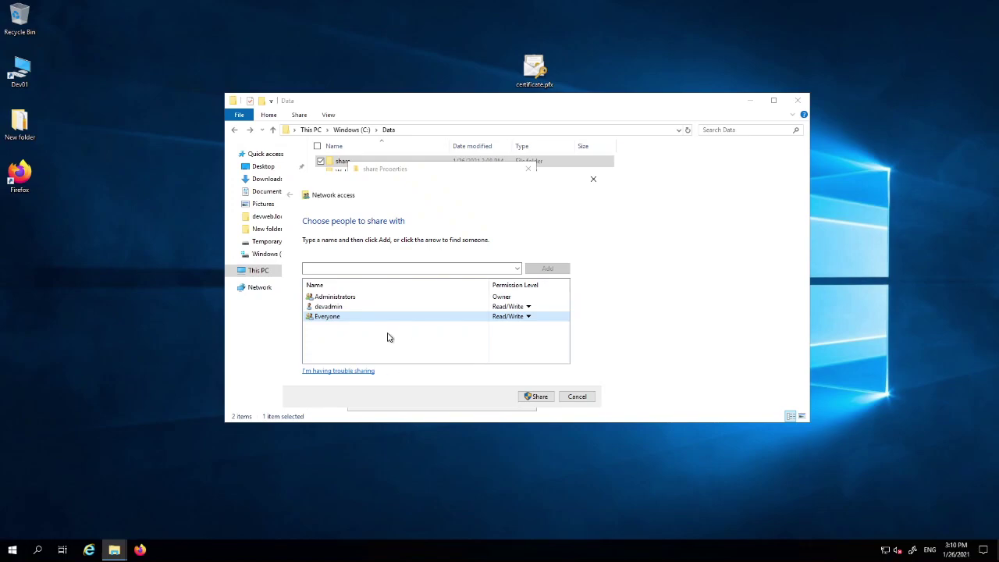
click(539, 398)
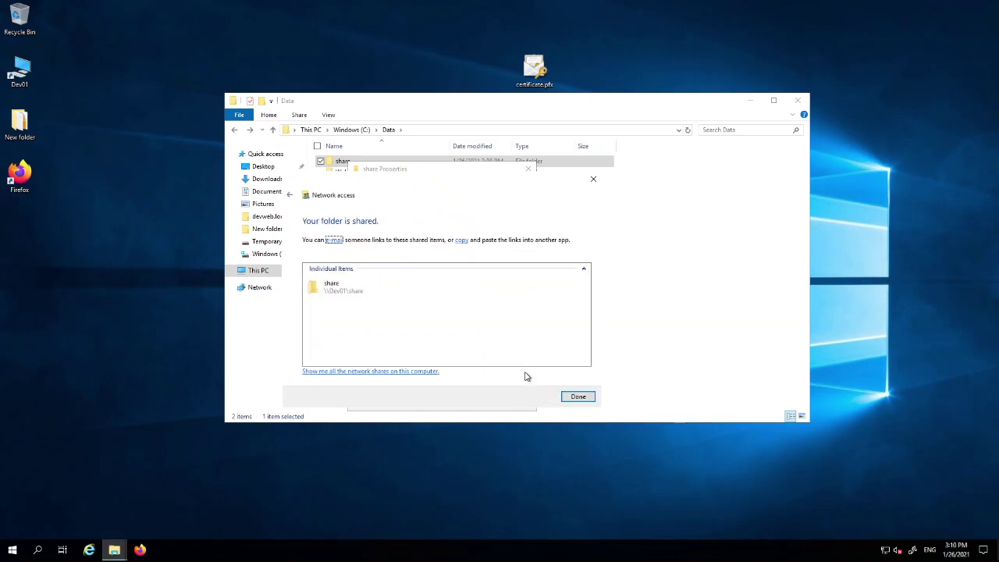
click(578, 397)
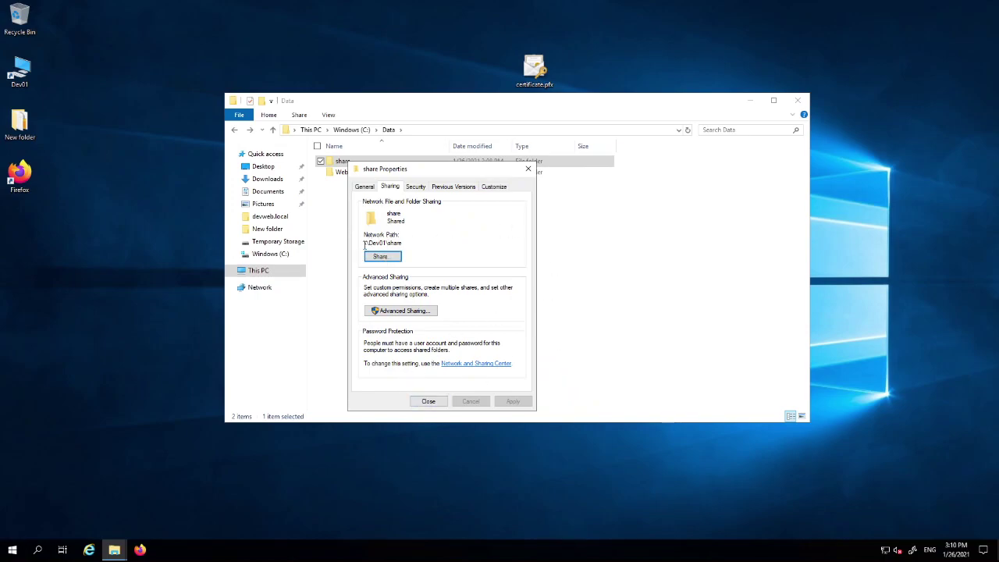
Copy the share folder's network path \\Dev01\share from its properties.
mouse_move(365, 243)
mouse_down()
mouse_move(399, 245)
mouse_move(367, 245)
mouse_up()
click(410, 243)
click(364, 243)
click(416, 242)
drag(403, 243, 362, 244)
click(364, 245)
click(403, 256)
double_click(384, 242)
key(ctrl+c)
Open a new File Explorer window and go to the copied network path \\Dev01\share.
right_click(13, 549)
click(65, 461)
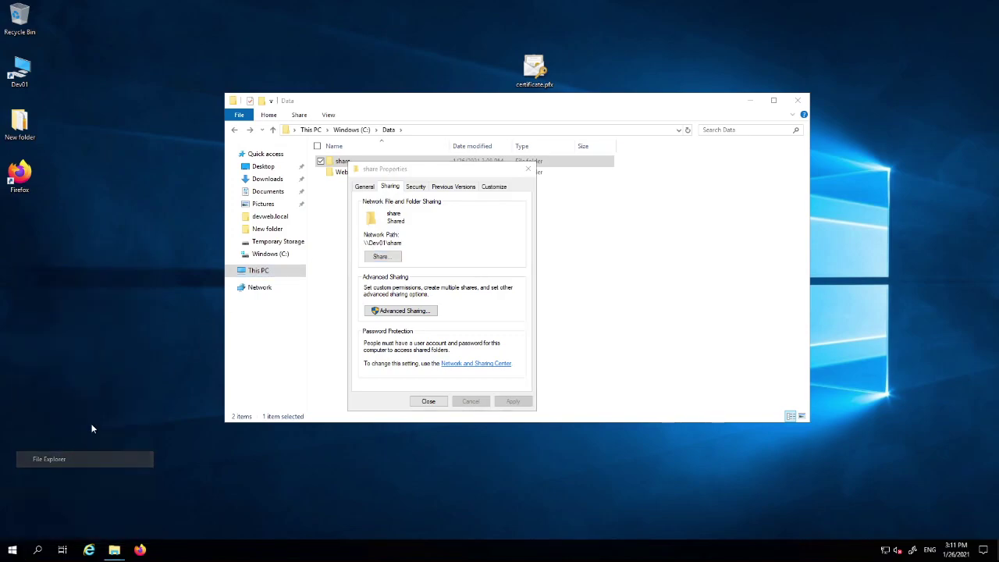
click(377, 145)
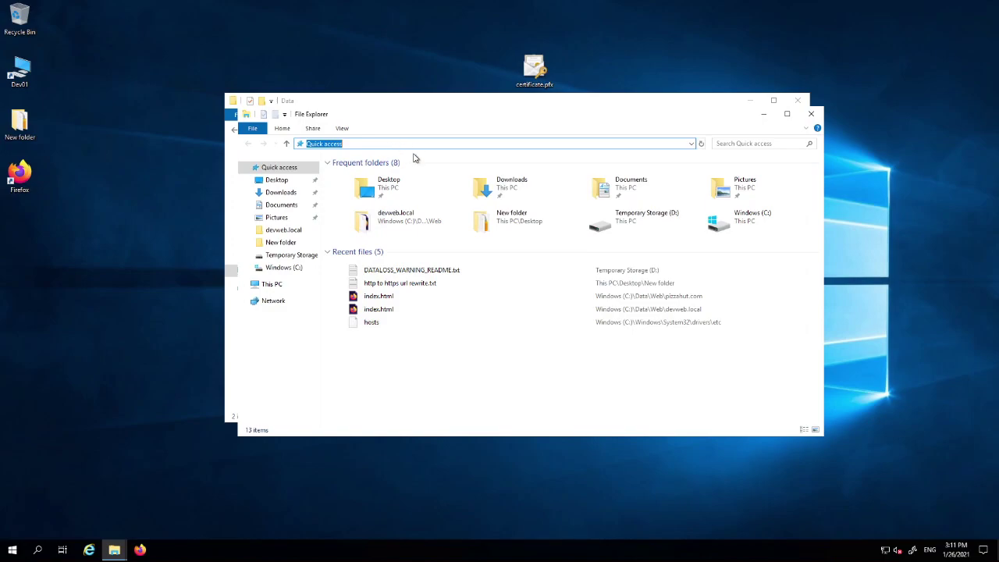
key(BackSpace)
key(ctrl+v)
key(Return)
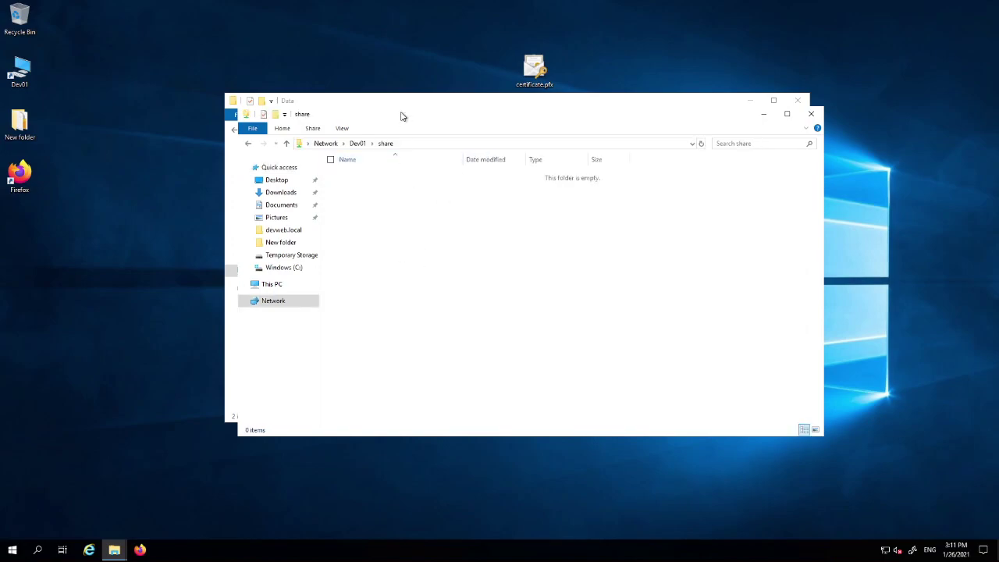
Move the Data window up and aside so that it shows behind the network share window.
click(424, 143)
drag(501, 101, 404, 48)
click(789, 257)
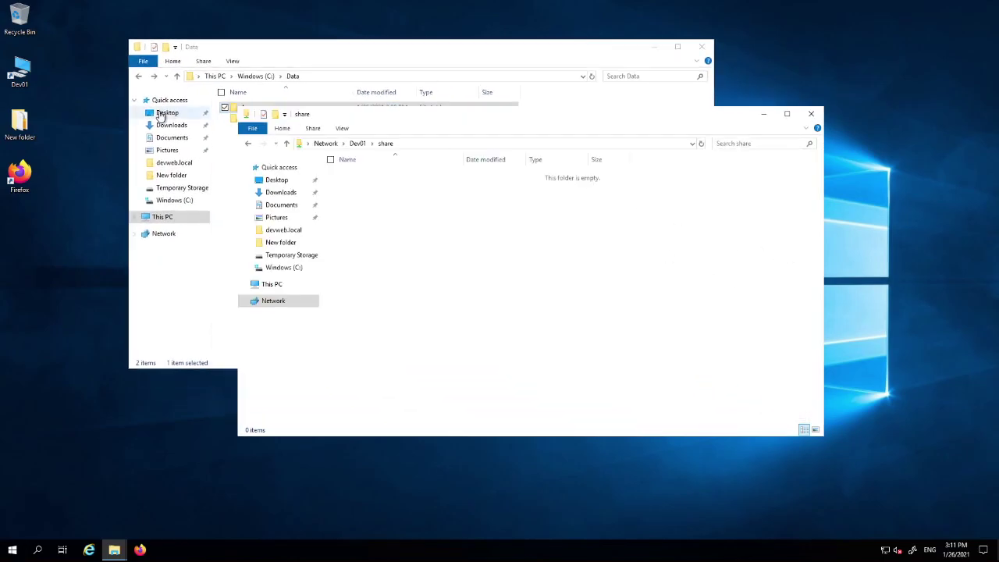
Open the security properties of the share folder in C:\Data and review the permissions of Everyone and the admin account.
click(137, 76)
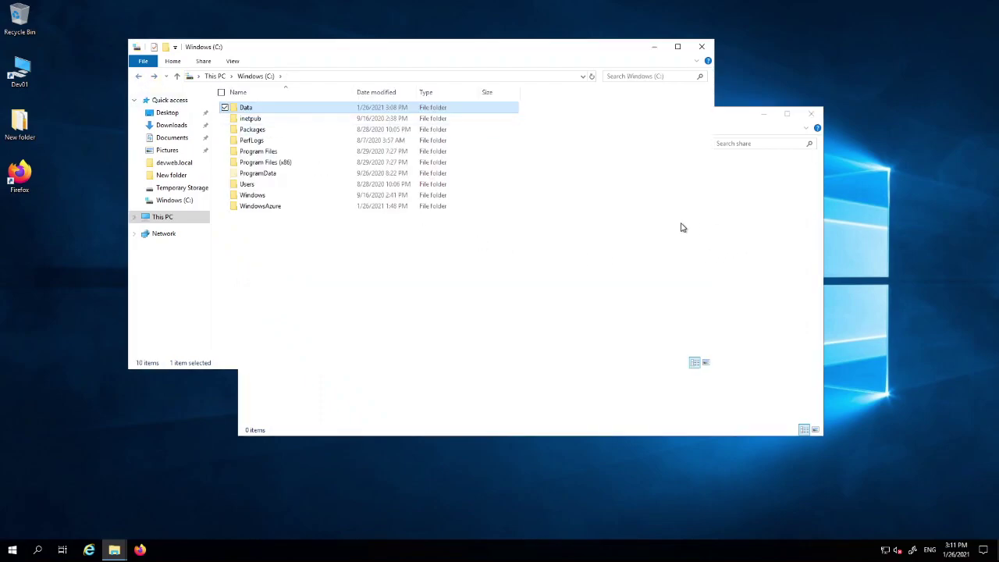
double_click(246, 109)
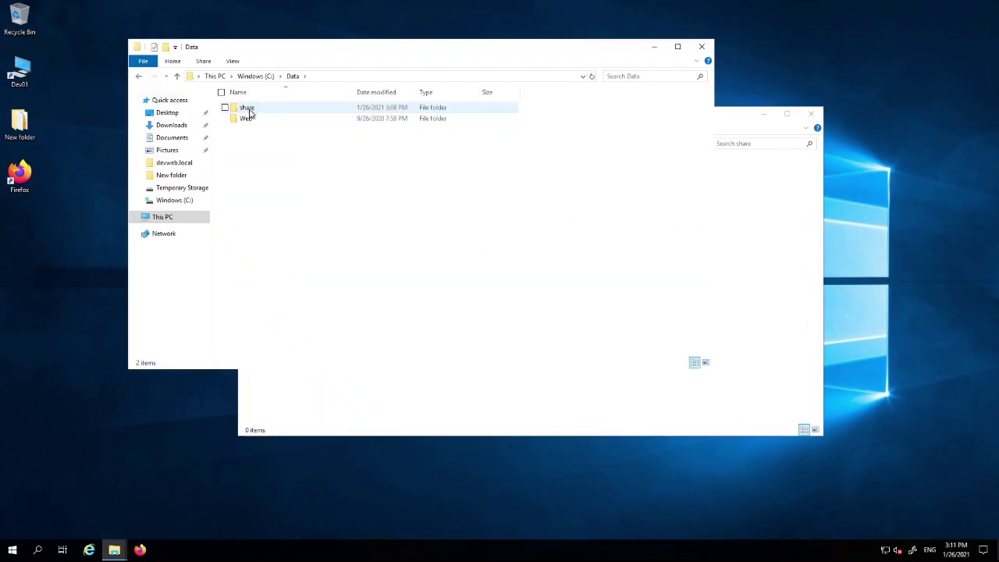
right_click(253, 110)
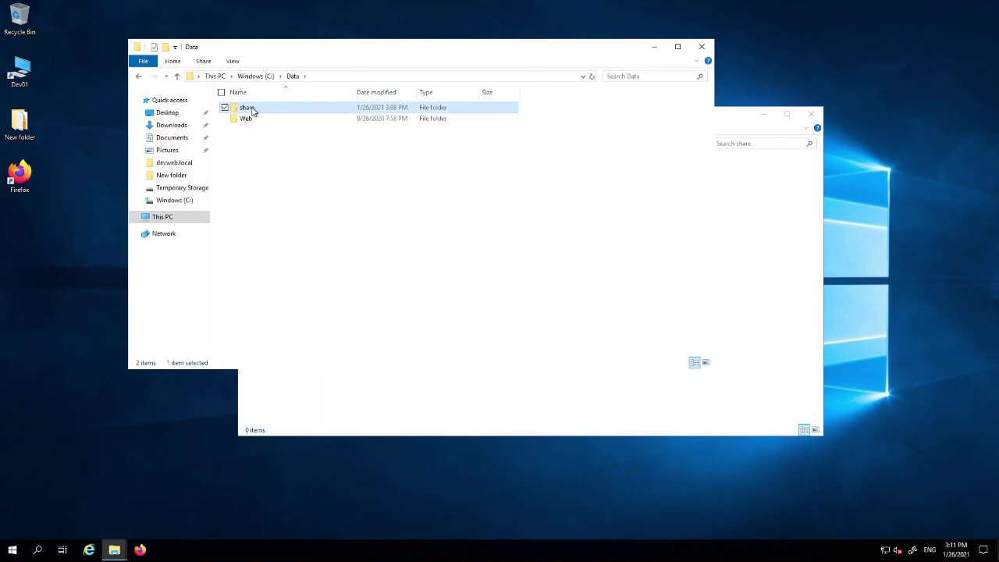
click(197, 284)
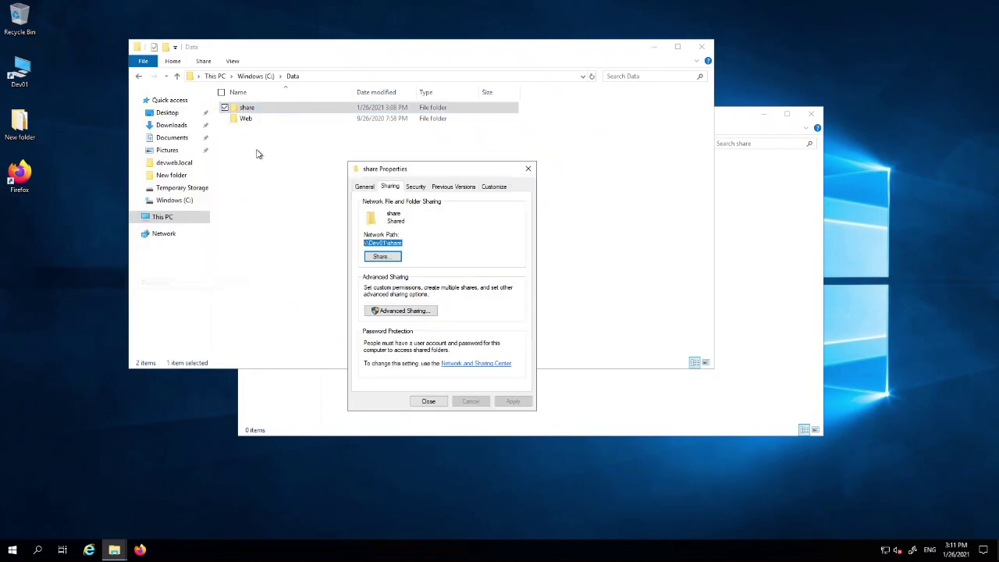
click(415, 188)
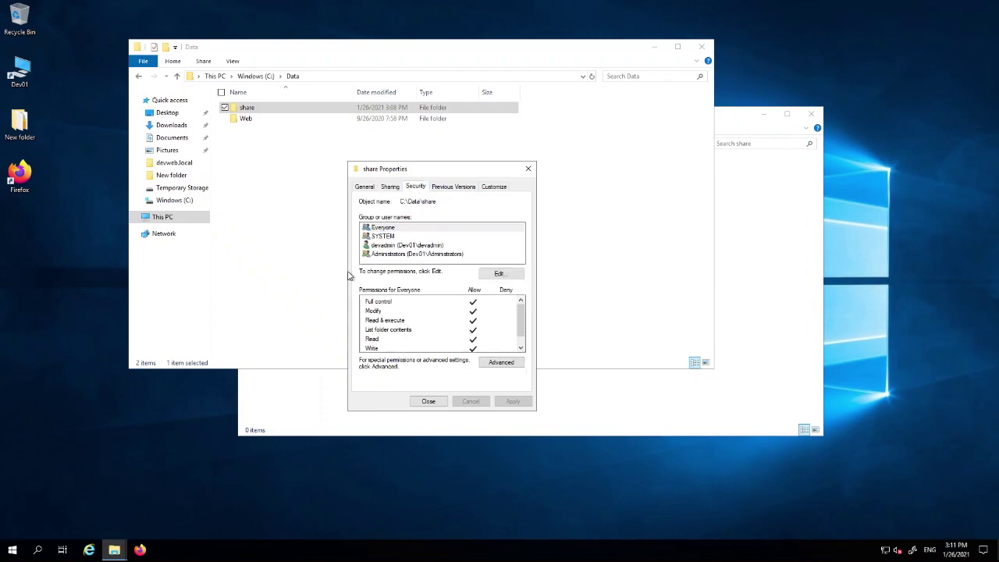
click(390, 228)
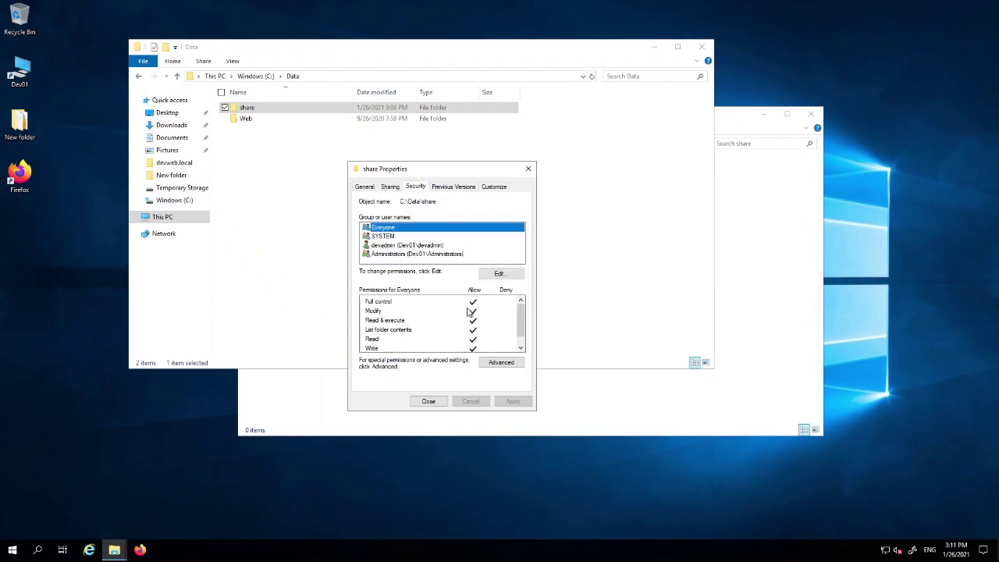
click(400, 246)
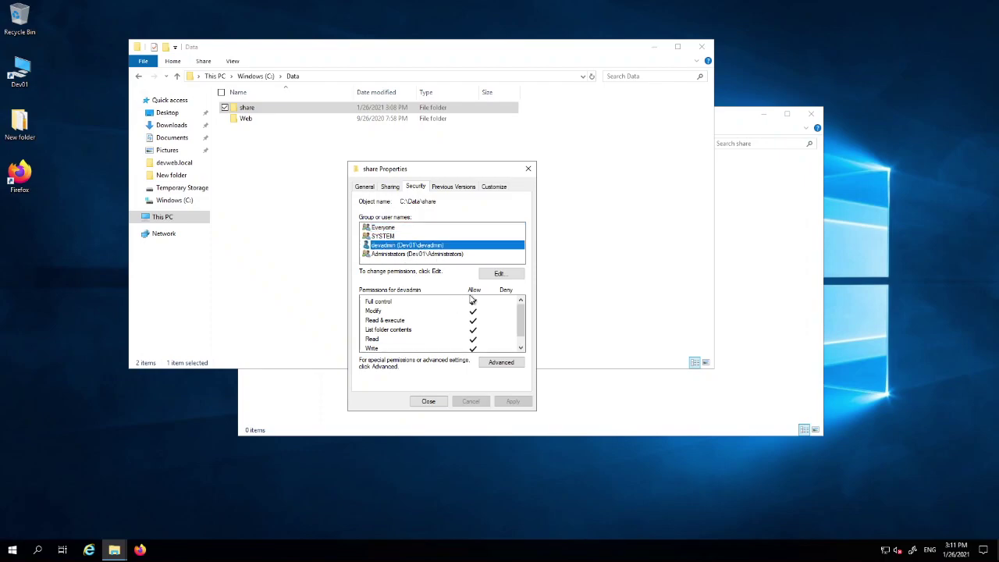
Remove the Full control permission from Everyone on the share folder, apply it and close the folder's properties.
click(399, 229)
click(499, 278)
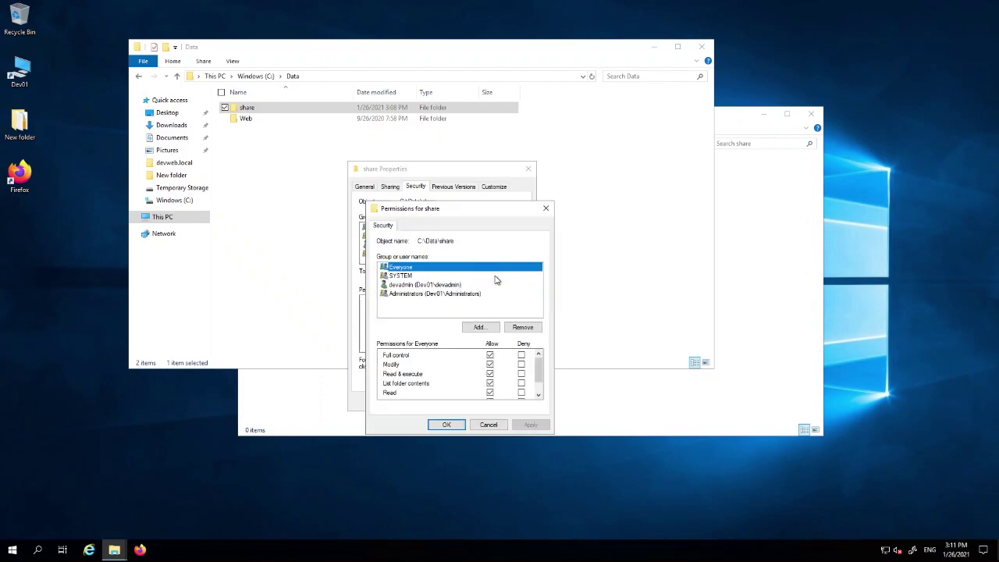
click(490, 355)
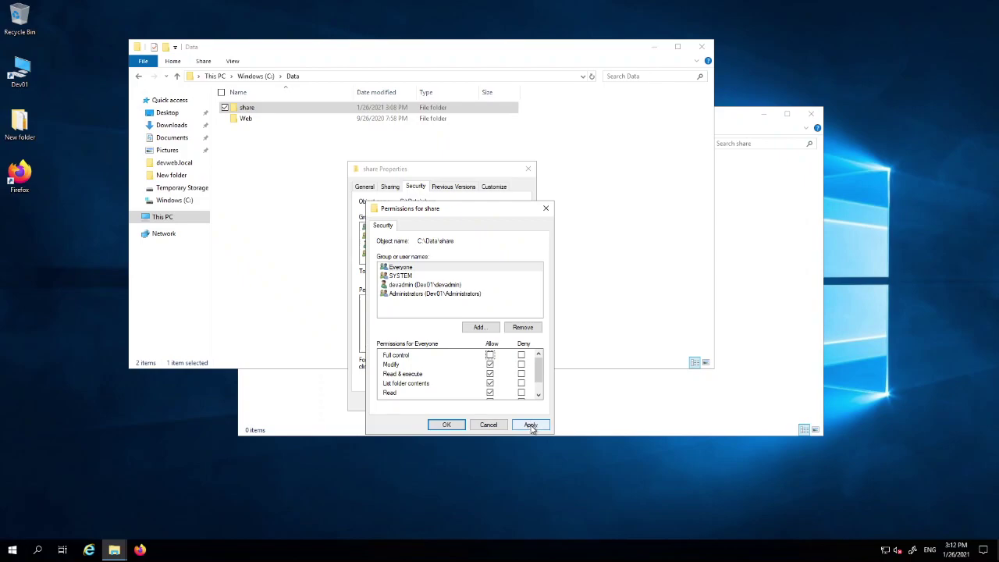
click(530, 425)
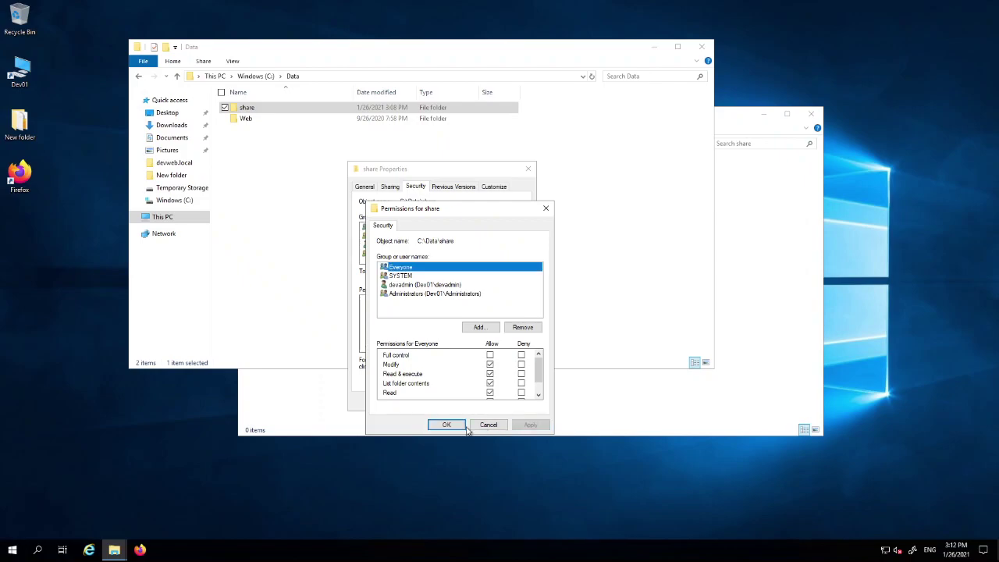
click(446, 425)
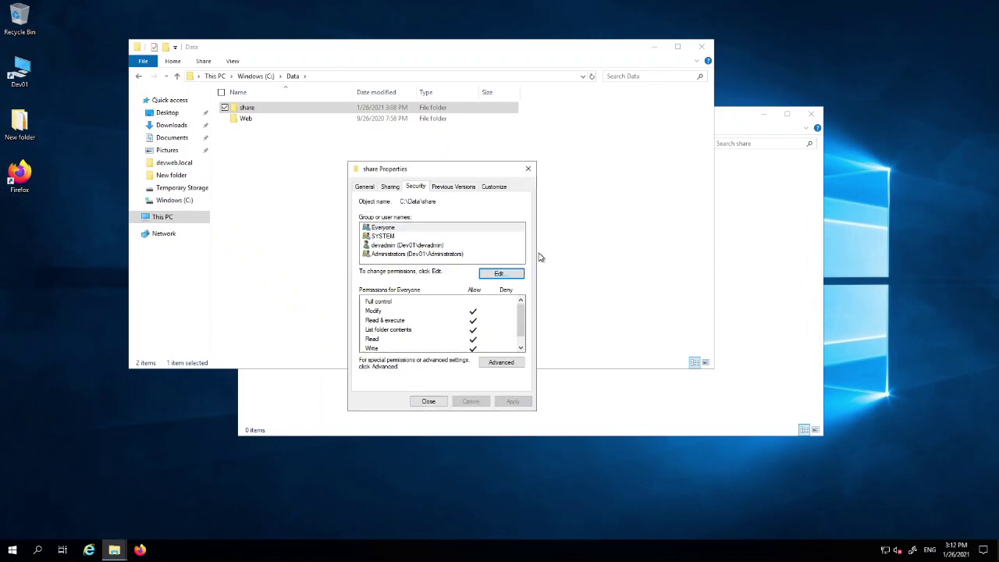
click(430, 403)
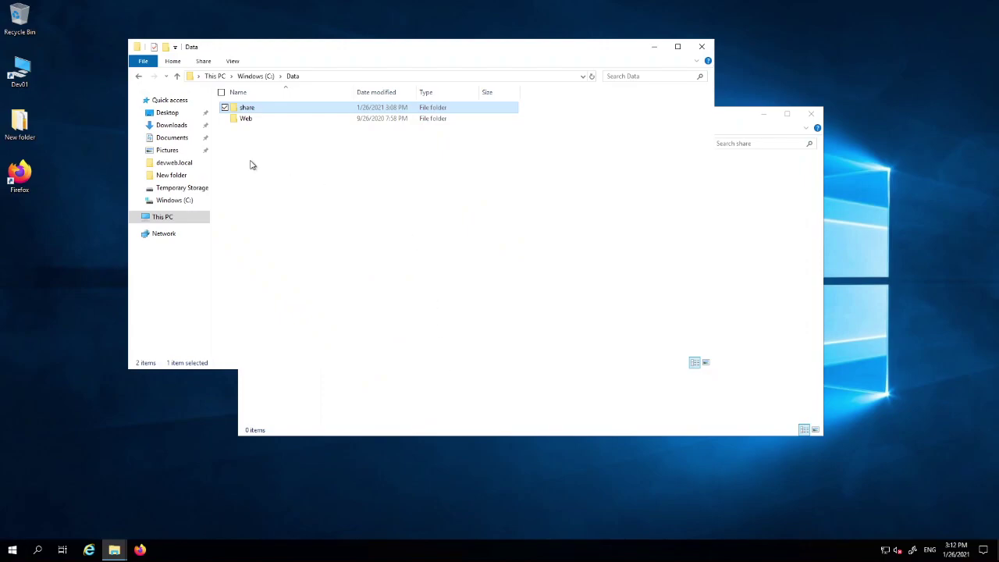
Create a folder named temp inside C:\Data\share and shift the share window slightly aside.
double_click(255, 111)
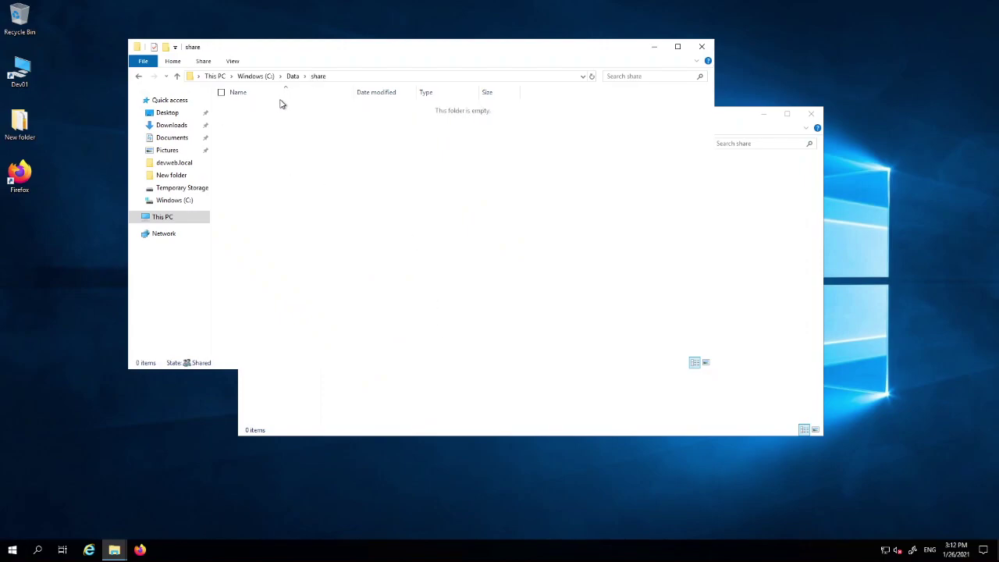
right_click(344, 170)
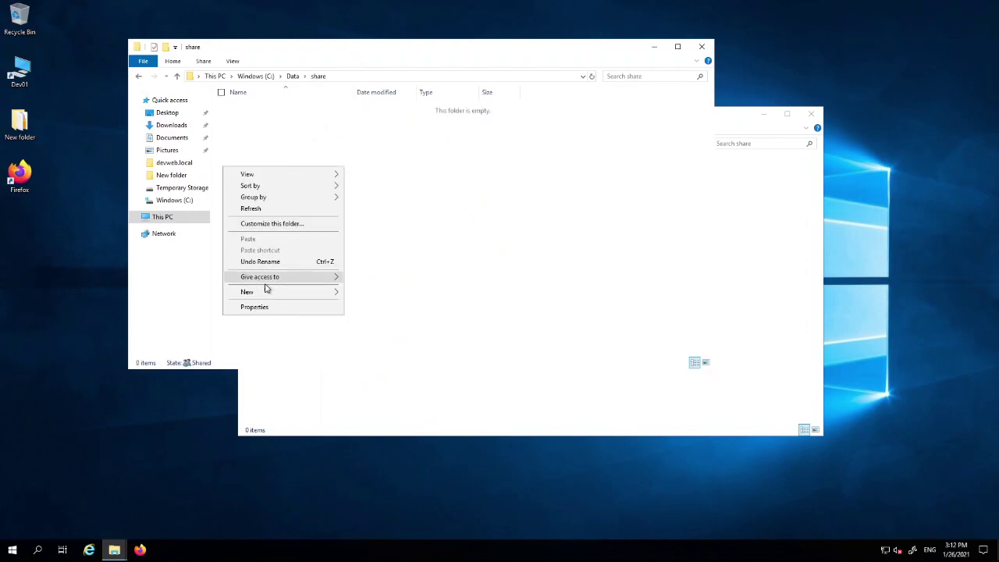
mouse_move(319, 292)
click(367, 293)
text(temp)
key(Return)
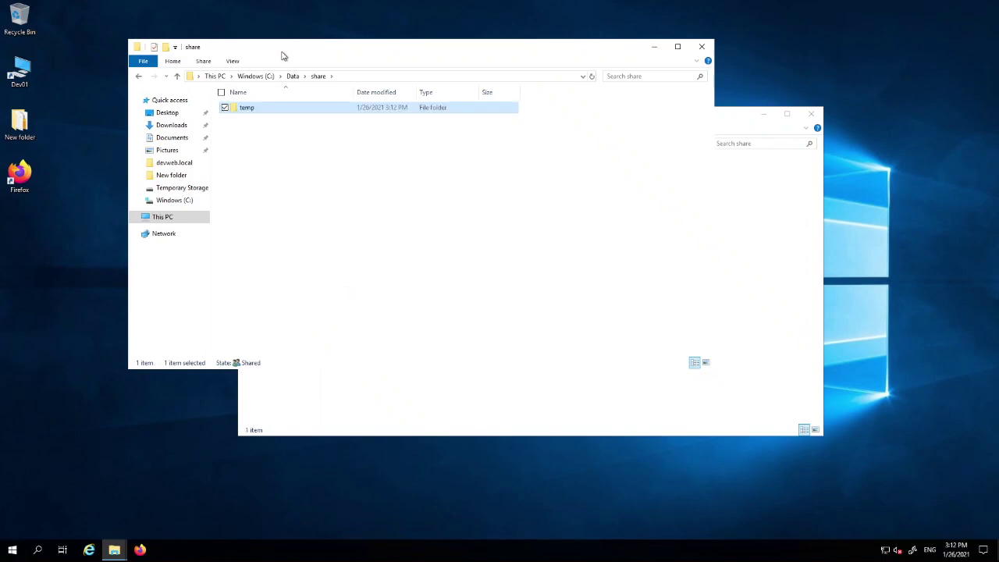
drag(283, 56, 373, 59)
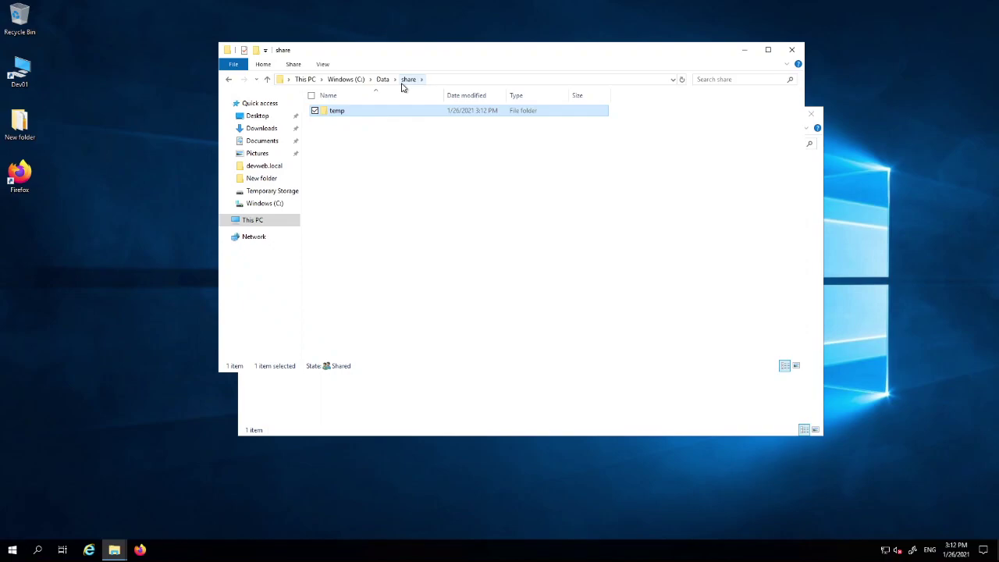
Open the computer's drive overview in a new window and start mapping a network drive from This PC.
double_click(23, 69)
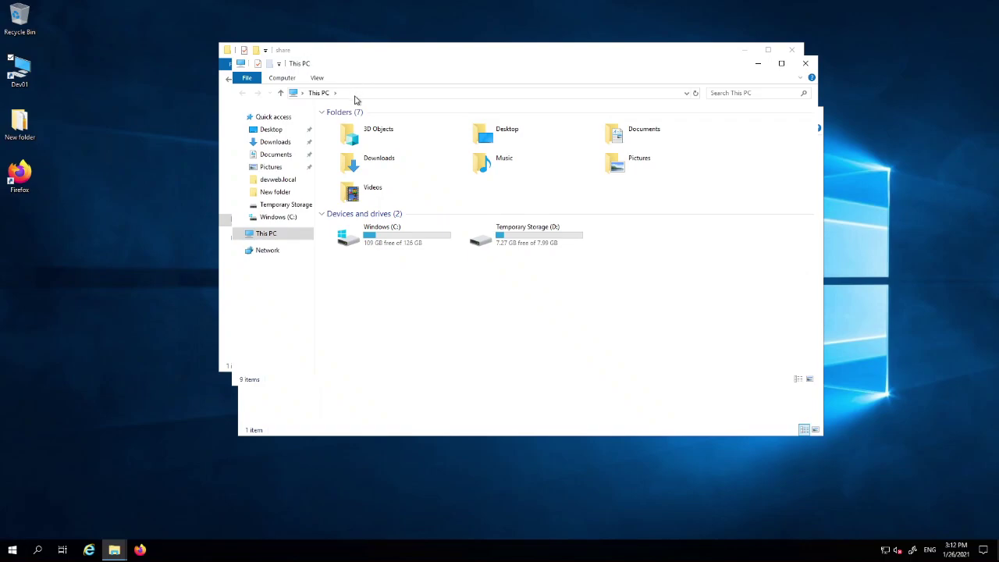
right_click(269, 236)
key(Escape)
right_click(270, 237)
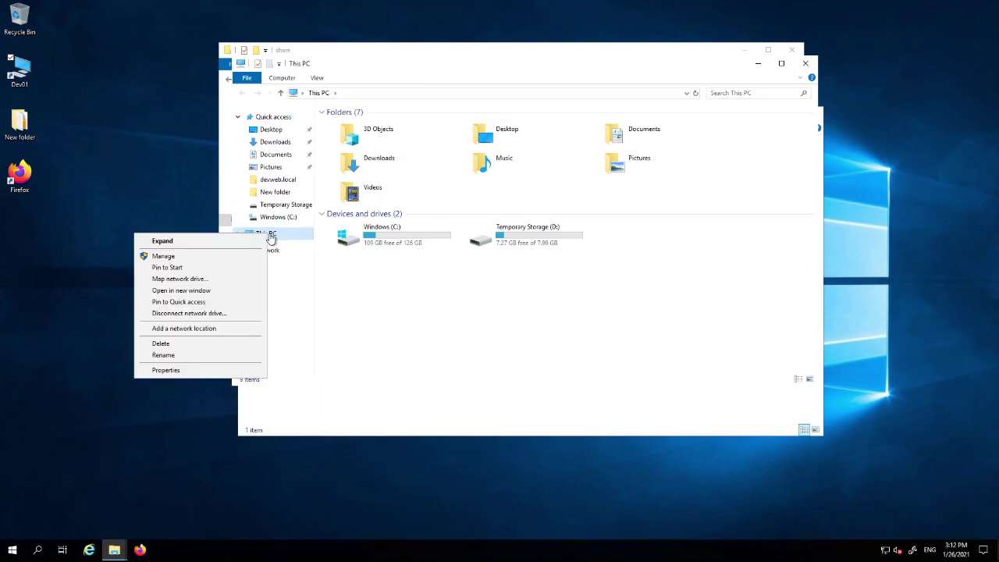
click(178, 279)
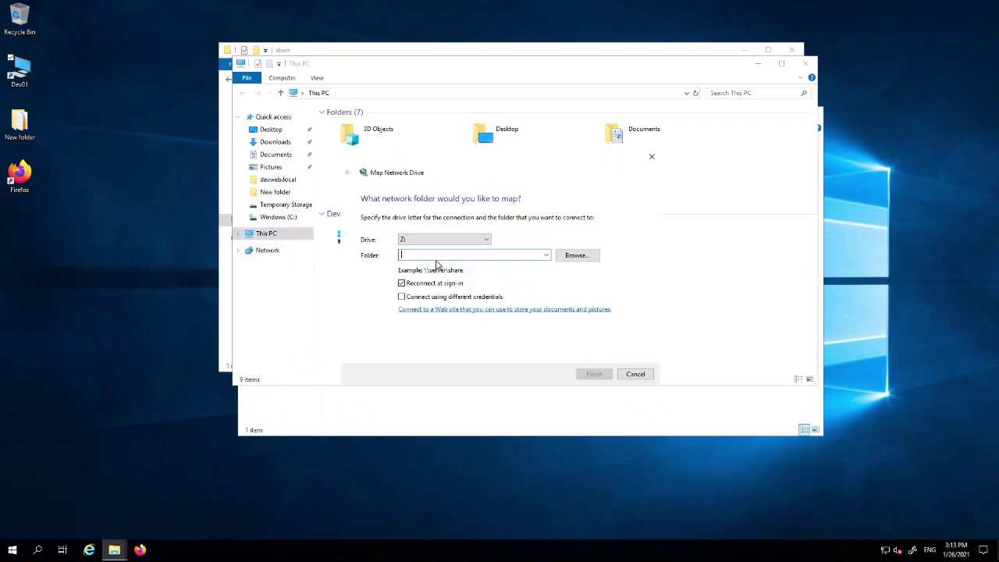
Set the drive letter of the network mapping to S:.
click(471, 240)
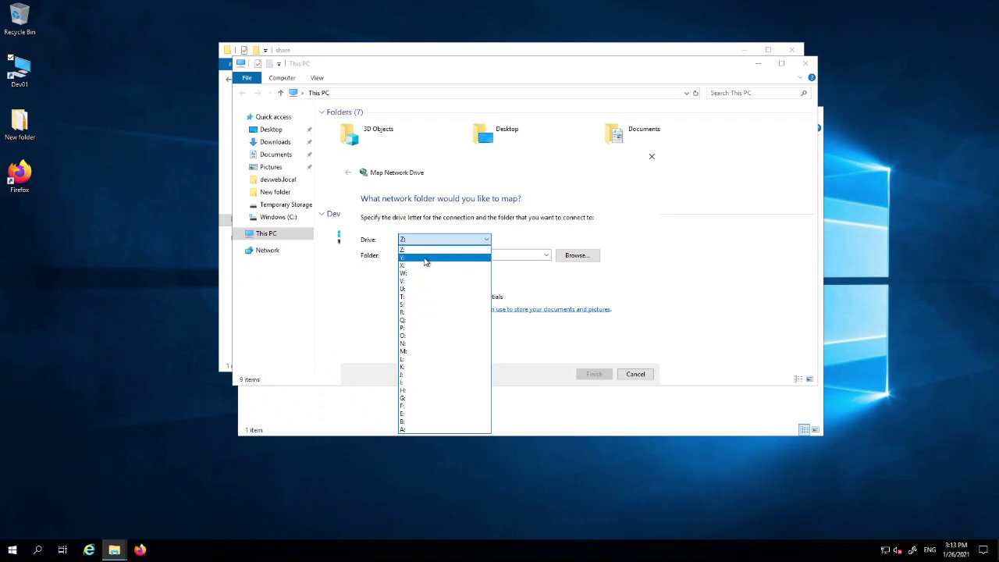
click(415, 359)
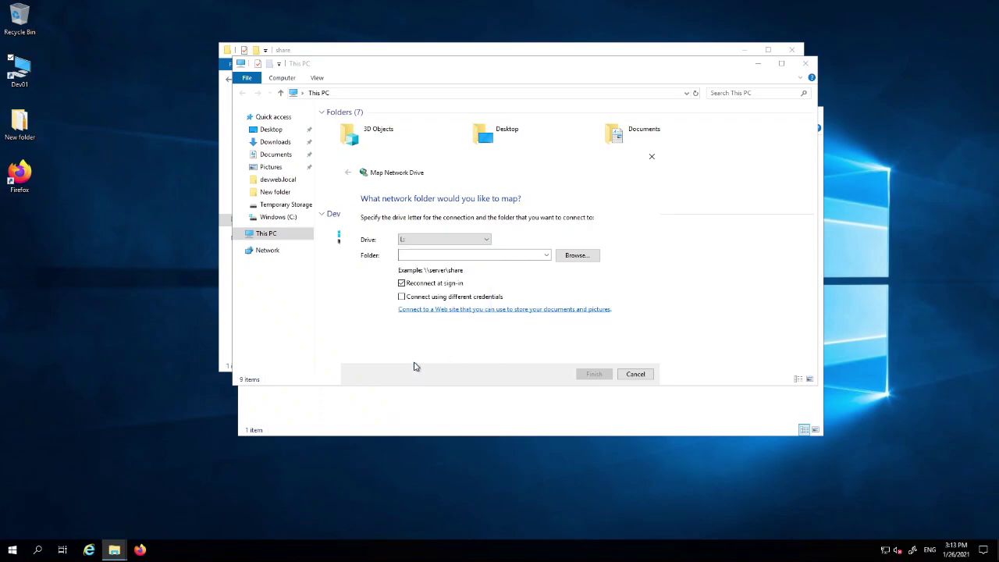
click(460, 246)
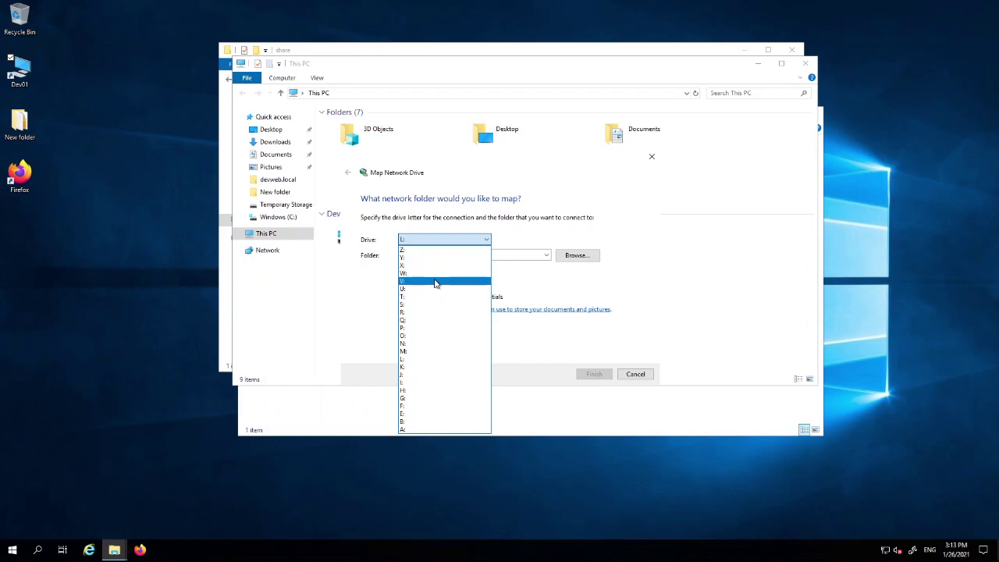
click(437, 239)
click(428, 242)
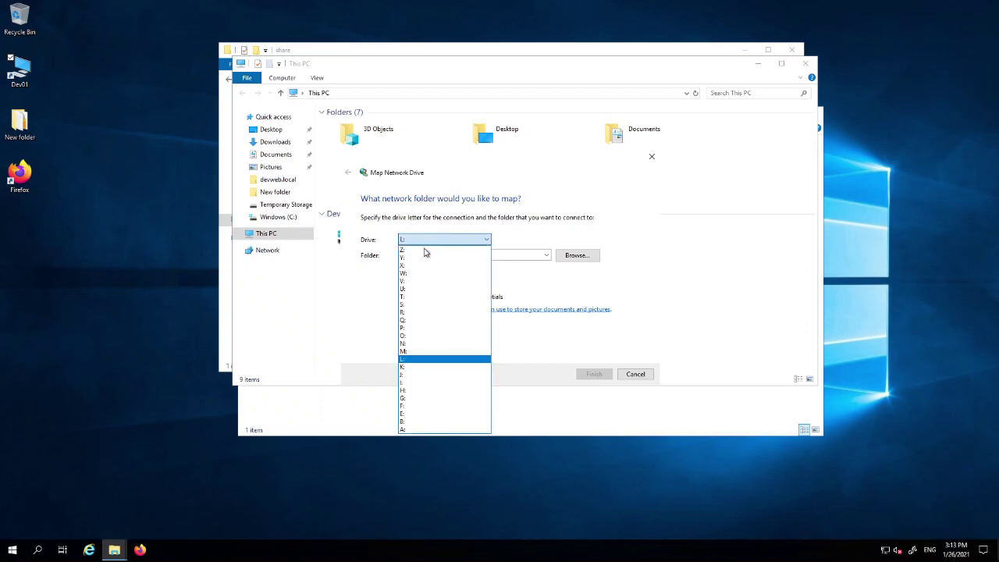
click(429, 306)
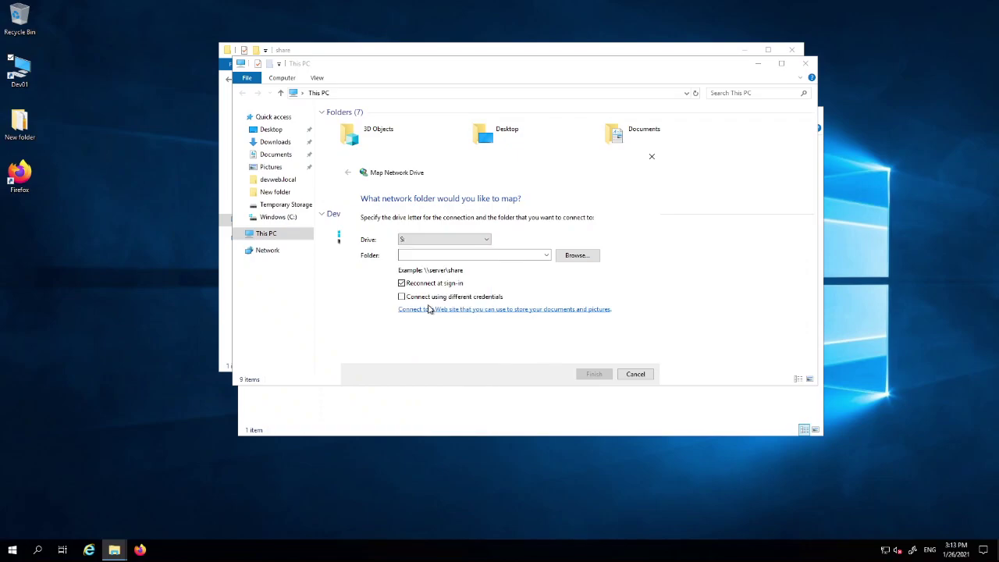
click(429, 257)
click(582, 257)
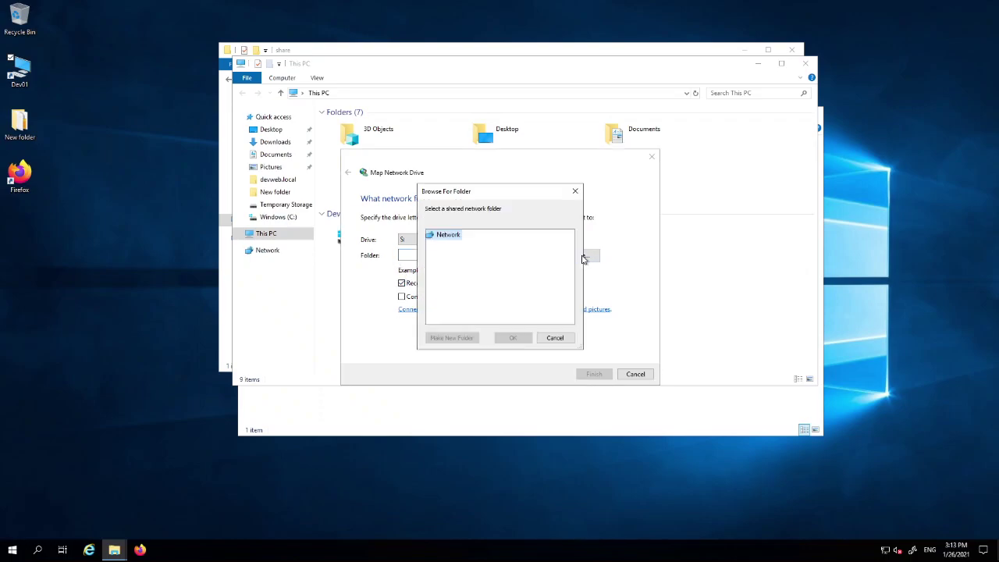
click(563, 339)
Begin the network folder path for the mapped drive with \\de.
click(436, 255)
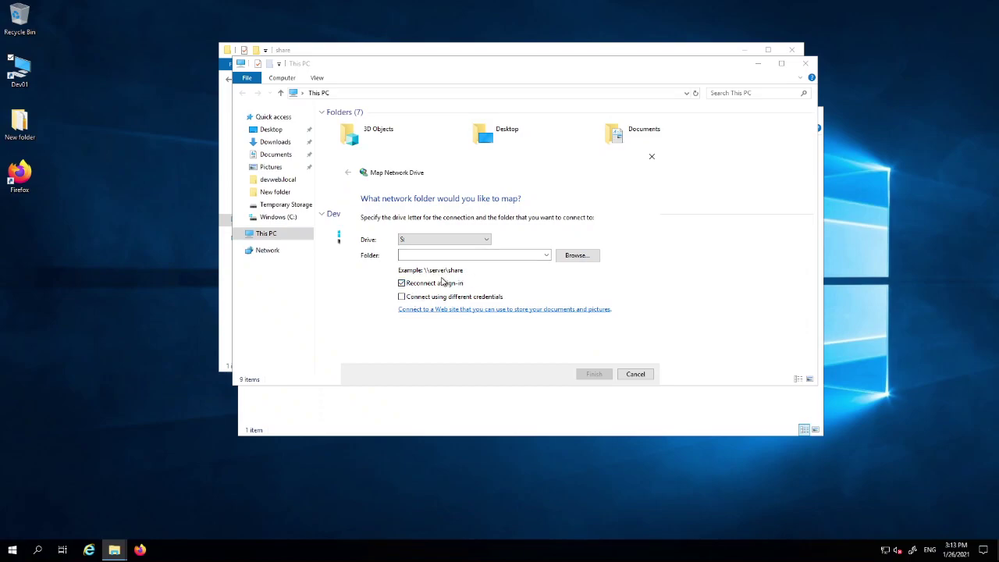
click(427, 257)
text(\\de)
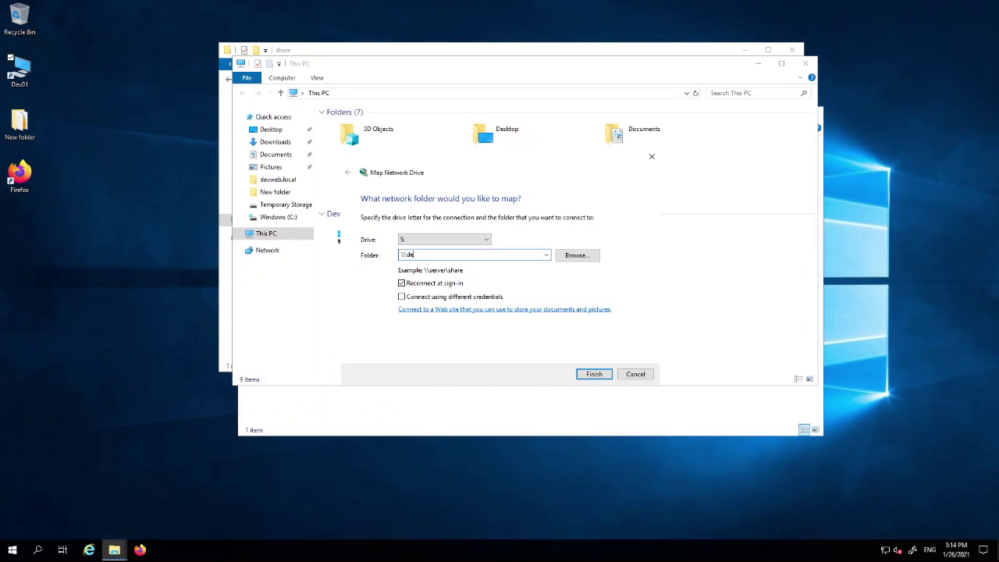
Open the system's About information and look up the device name needed for the network path.
right_click(12, 549)
click(78, 311)
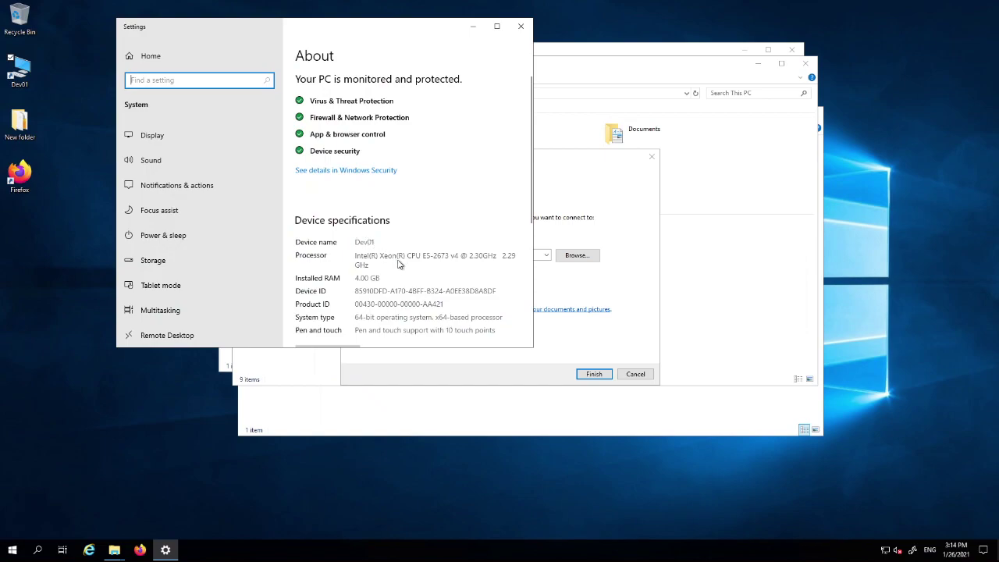
scroll(397, 270, down, 3)
scroll(396, 270, down, 3)
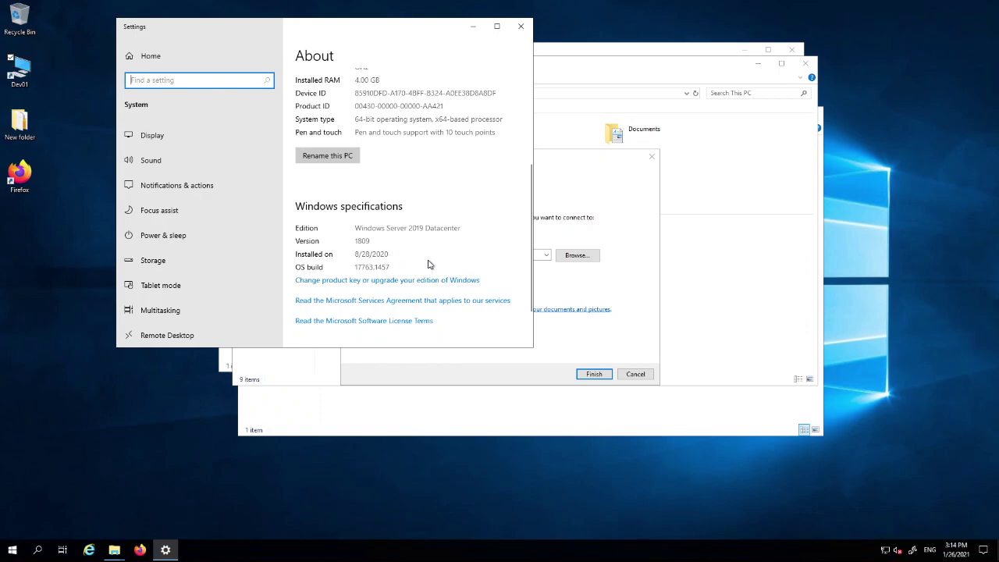
scroll(406, 257, up, 3)
scroll(417, 259, up, 2)
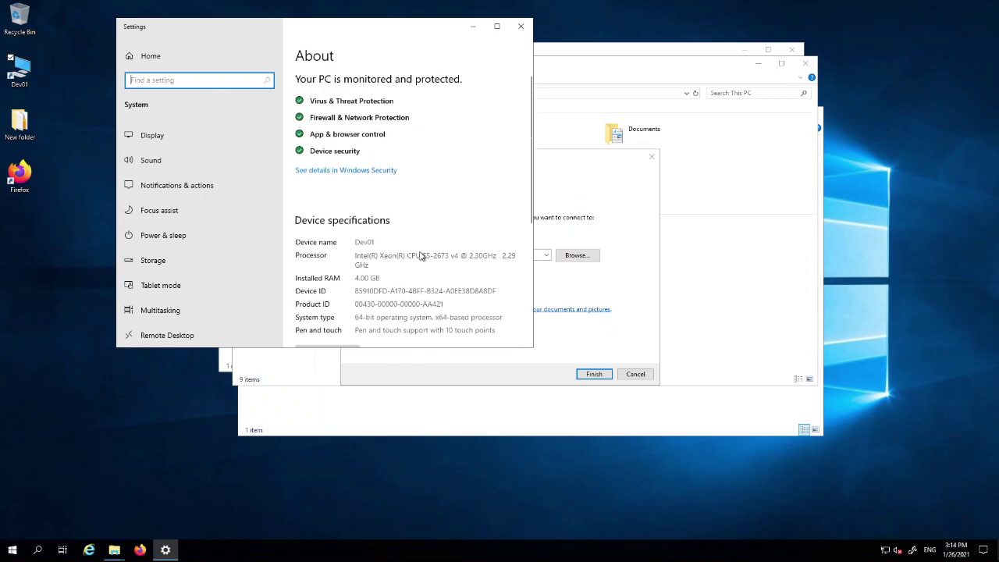
scroll(420, 256, down, 3)
scroll(419, 253, down, 1)
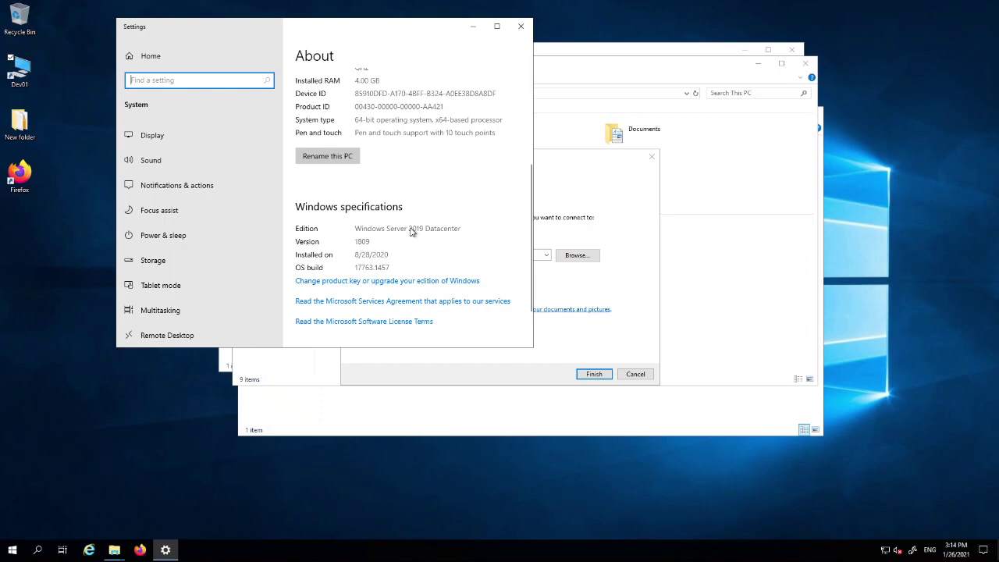
scroll(433, 244, down, 1)
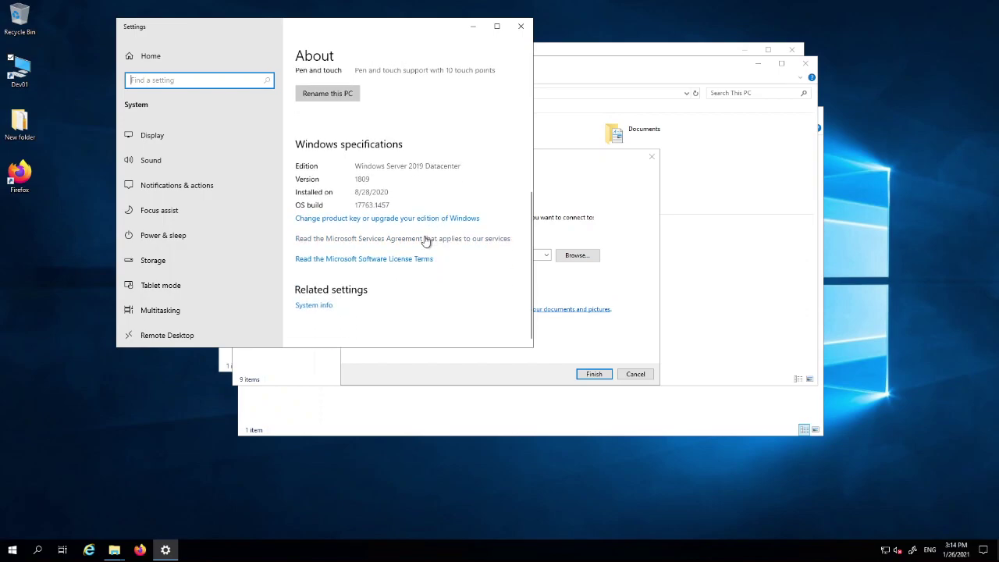
scroll(424, 239, up, 4)
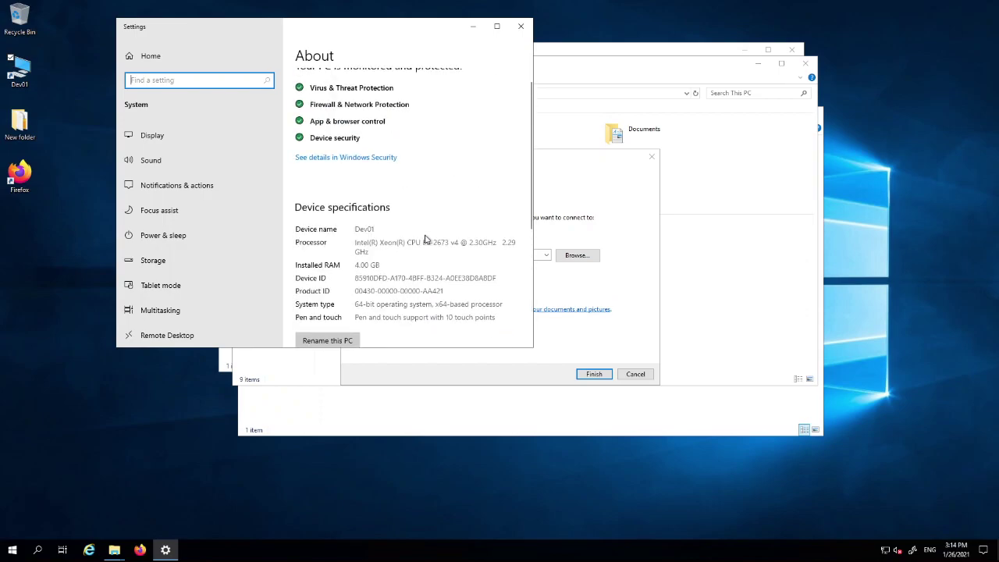
click(370, 232)
double_click(370, 231)
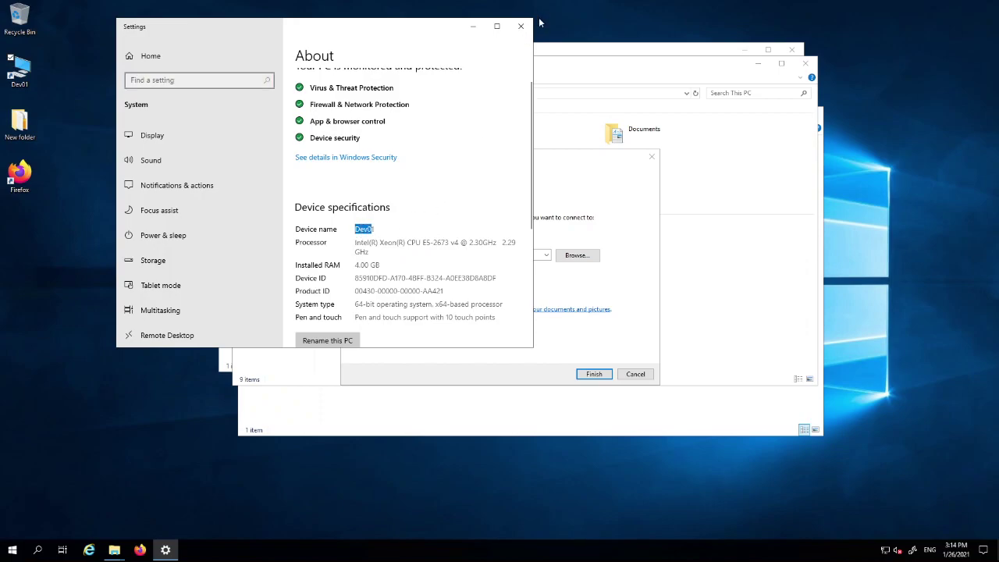
Close the system settings and complete the mapped drive's folder path as \\dev01\share.
click(521, 26)
click(434, 255)
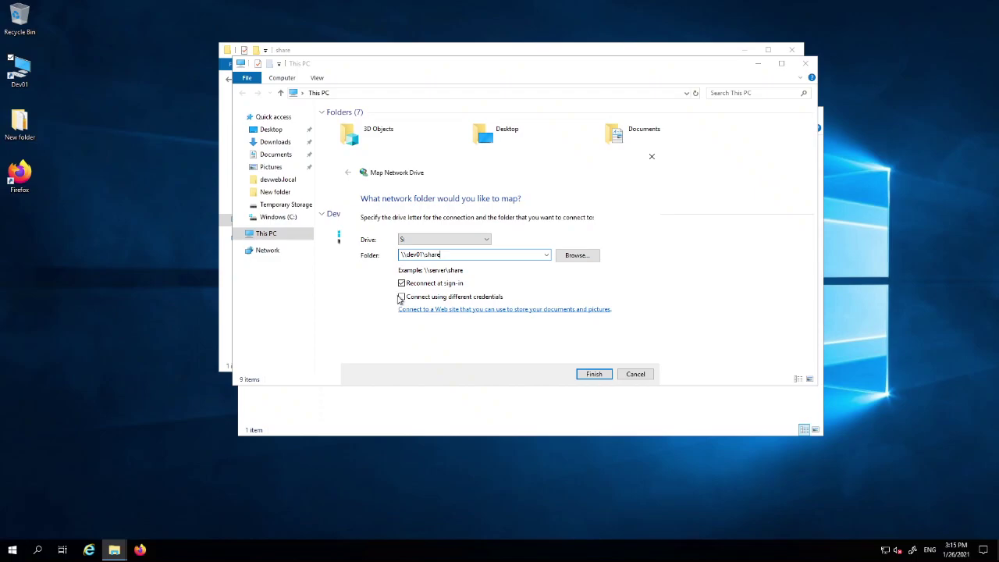
Review the folder path, sign-in reconnect and credentials options, and finish mapping \\dev01\share as drive S:.
double_click(466, 254)
click(469, 255)
click(403, 299)
click(402, 298)
click(401, 283)
drag(431, 257, 368, 259)
key(End)
click(402, 284)
click(402, 284)
click(594, 376)
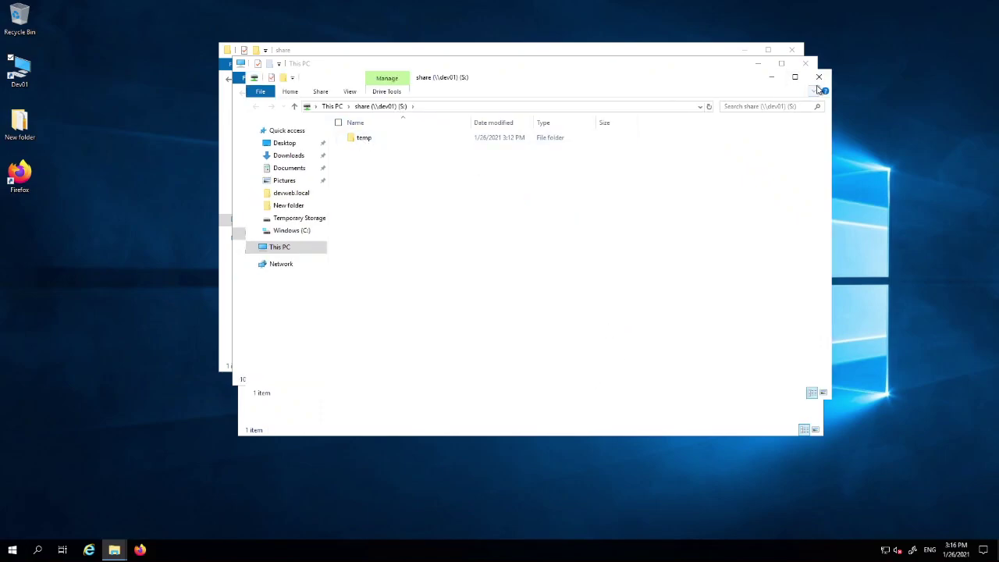
Check the address of the newly opened share, close its window, and open the S: drive from This PC.
click(441, 107)
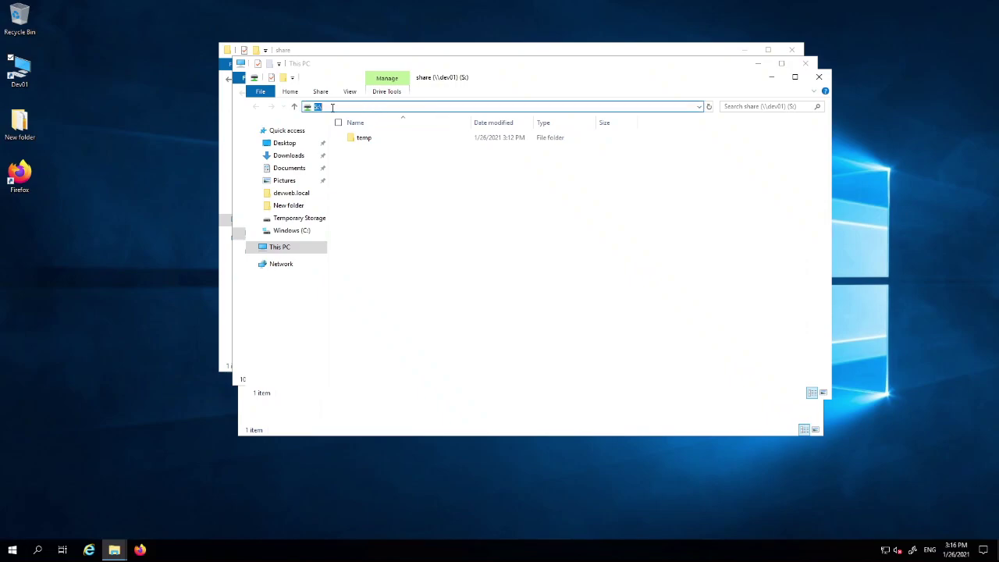
click(825, 78)
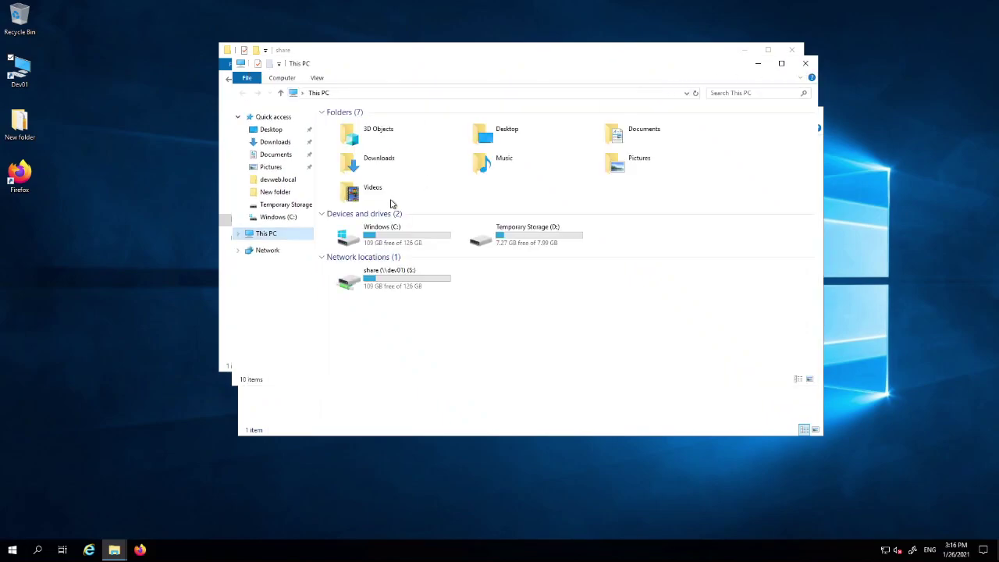
click(382, 283)
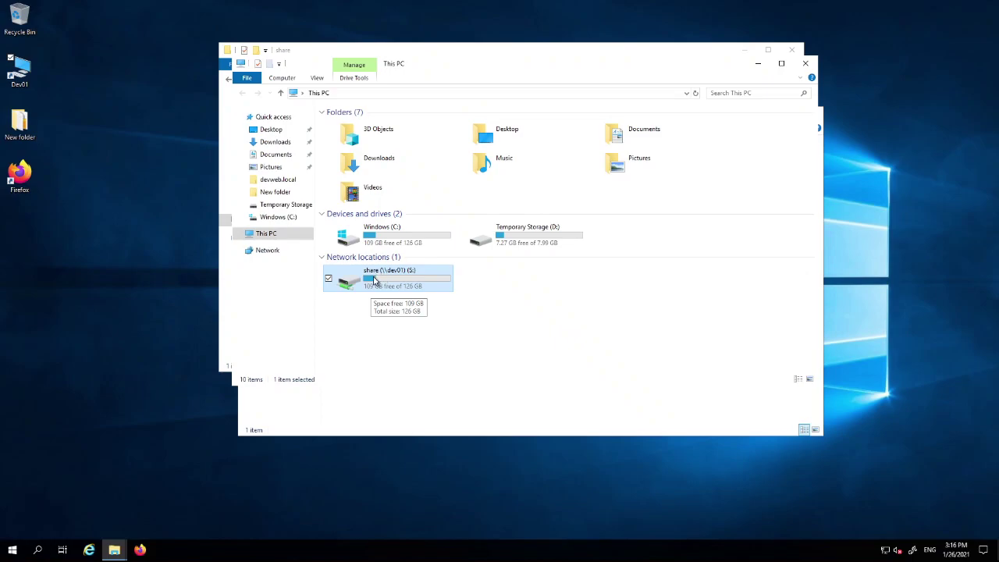
double_click(397, 275)
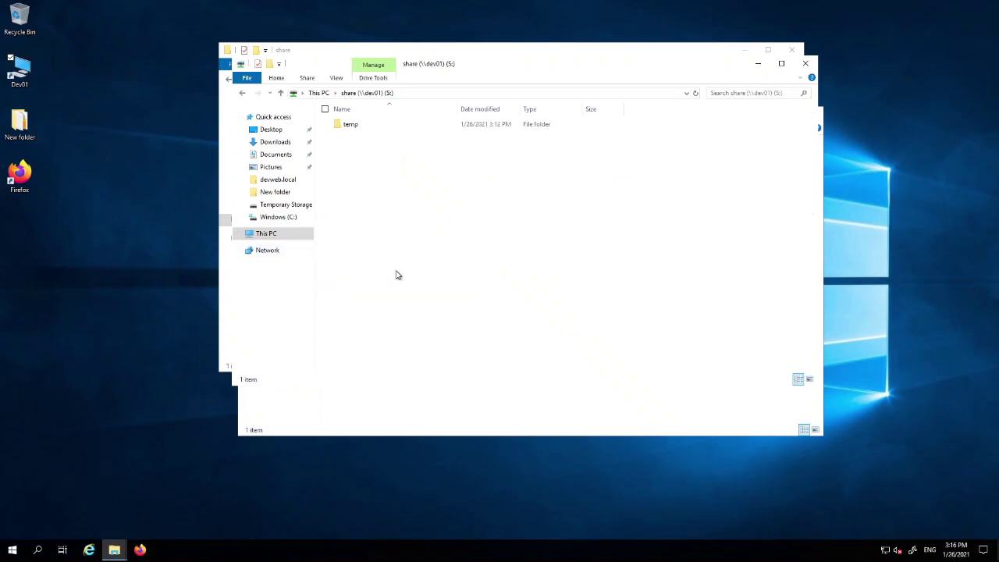
Inspect the S: drive's address path and return from the local share folder to the root of C:.
click(428, 94)
click(400, 95)
key(Escape)
click(242, 94)
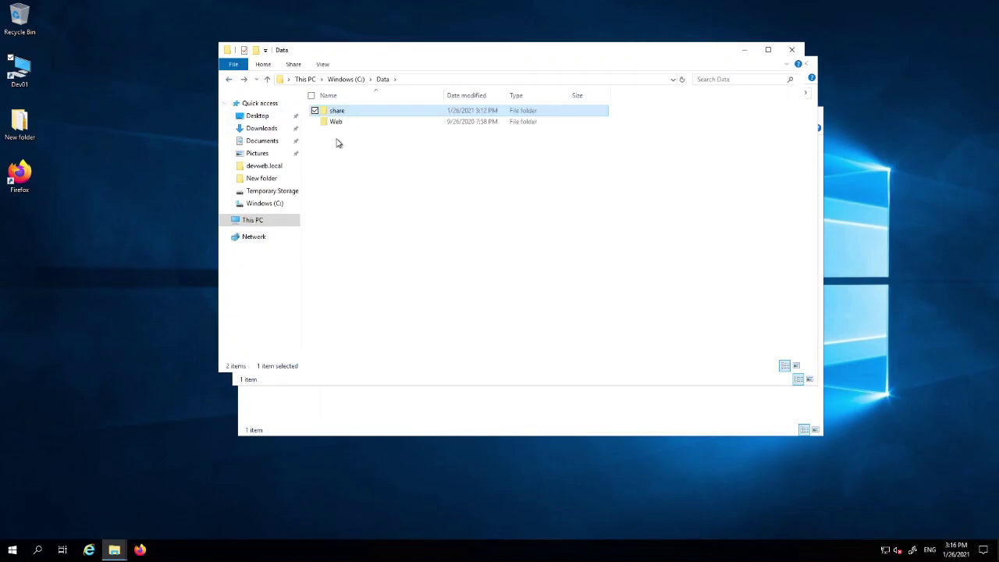
click(230, 81)
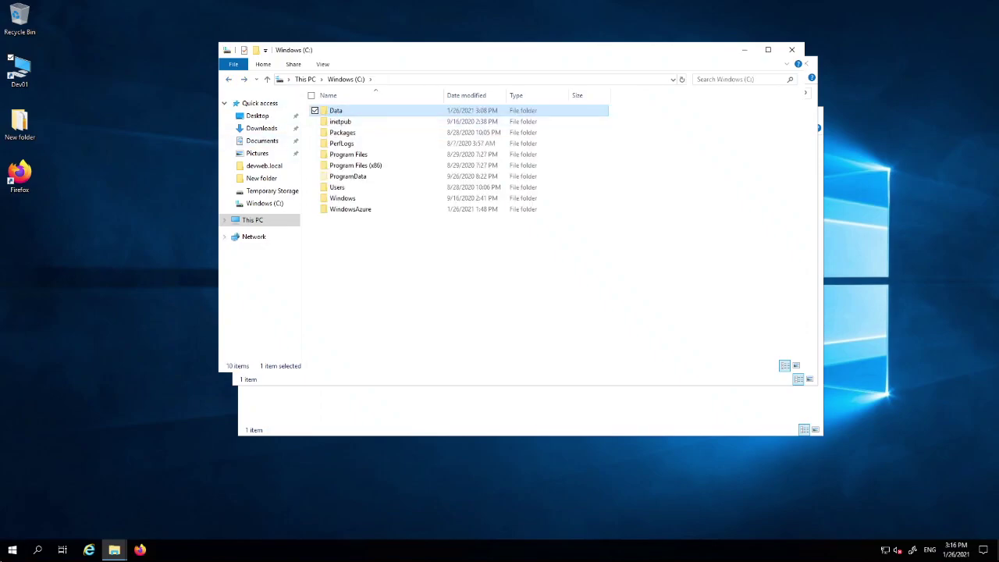
Open This PC in a new File Explorer window and disconnect the mapped share drive S:.
right_click(13, 549)
click(50, 468)
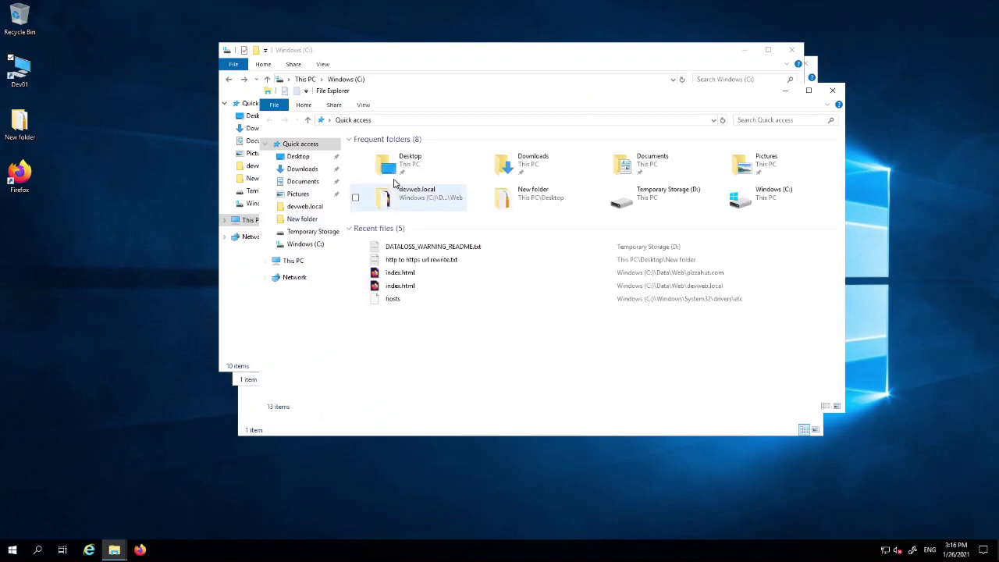
click(297, 261)
click(420, 304)
right_click(423, 304)
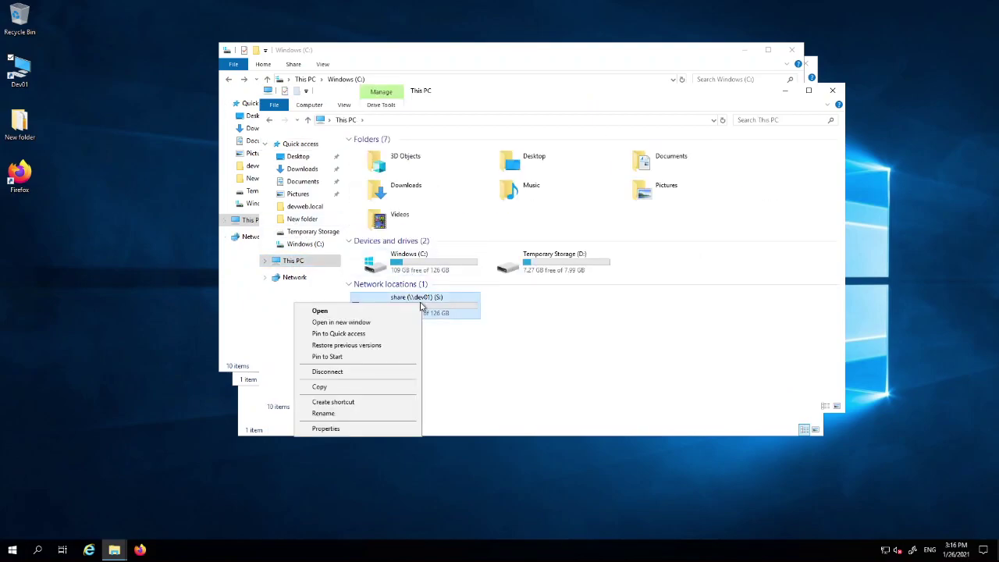
click(347, 372)
click(543, 316)
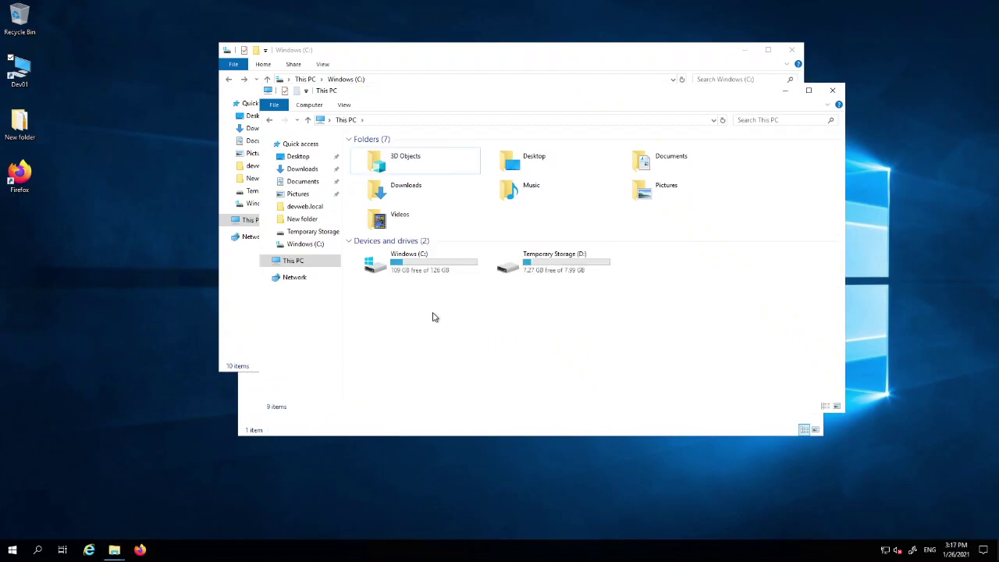
Find and open Command Prompt through the system search, and reposition its window.
right_click(10, 556)
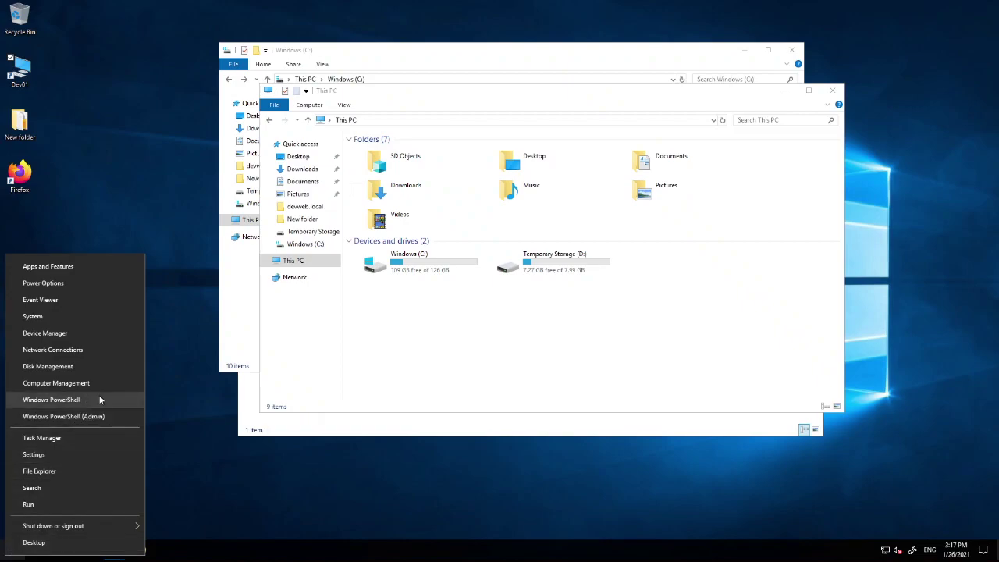
click(119, 484)
click(36, 550)
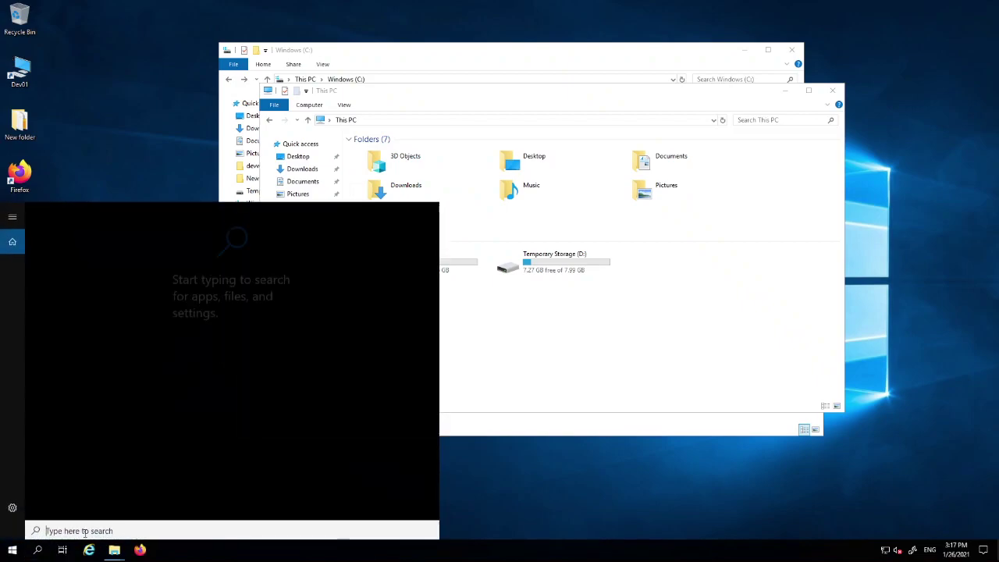
text(cmd)
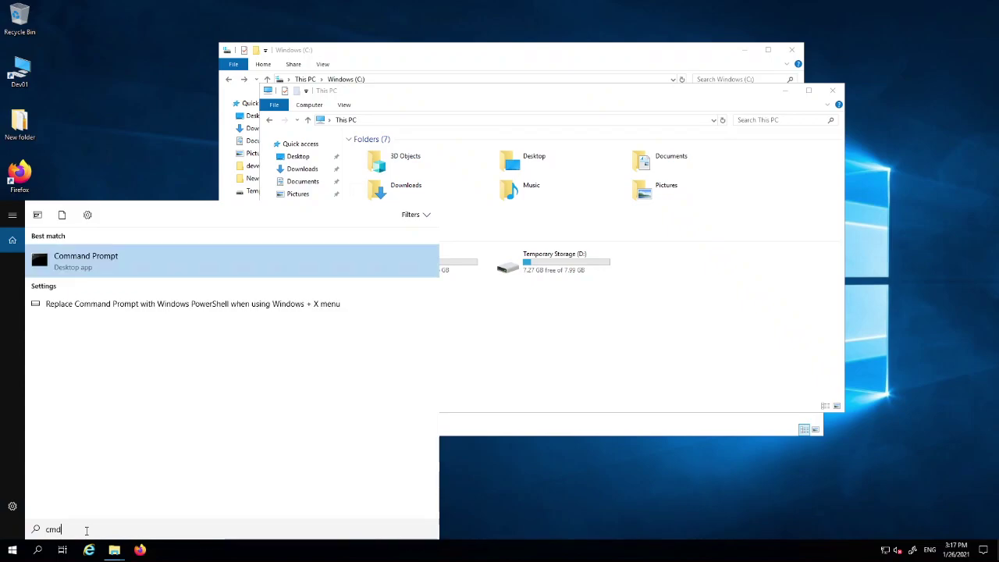
click(100, 262)
drag(271, 55, 324, 72)
Try to map the share by running net use s: \\dev01\share /persistent.
text(net use)
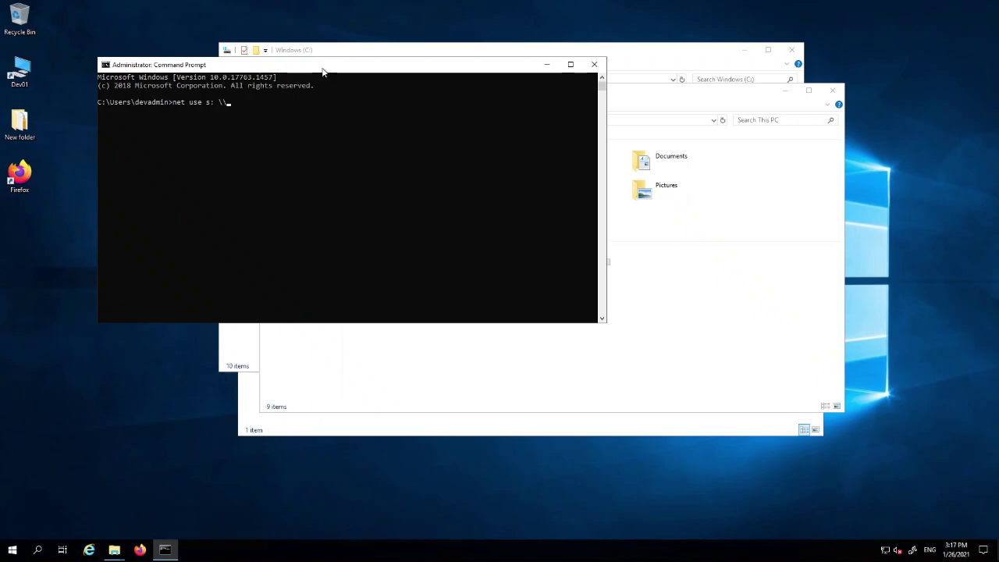
text(dev01\share)
text(persistent)
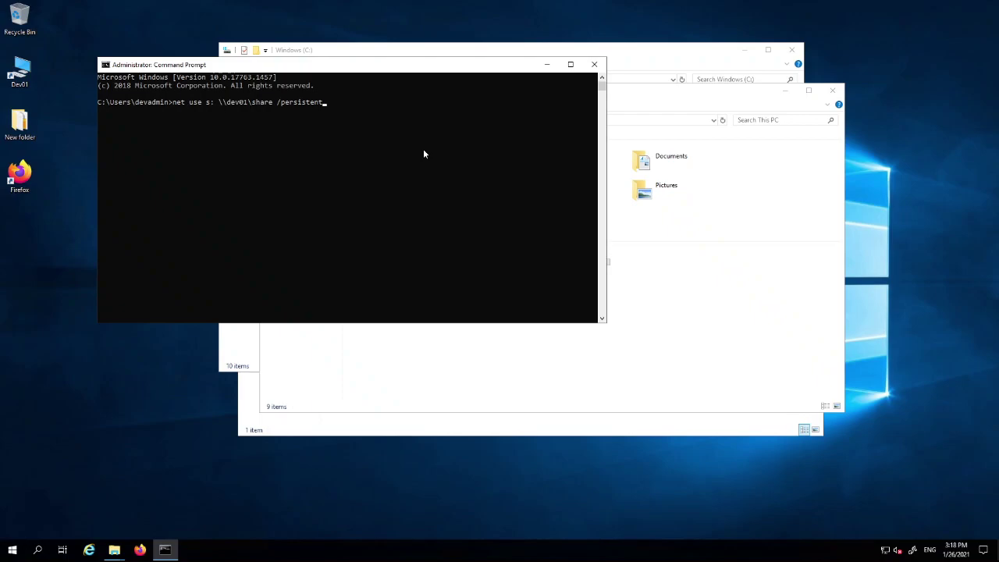
key(Return)
key(Up)
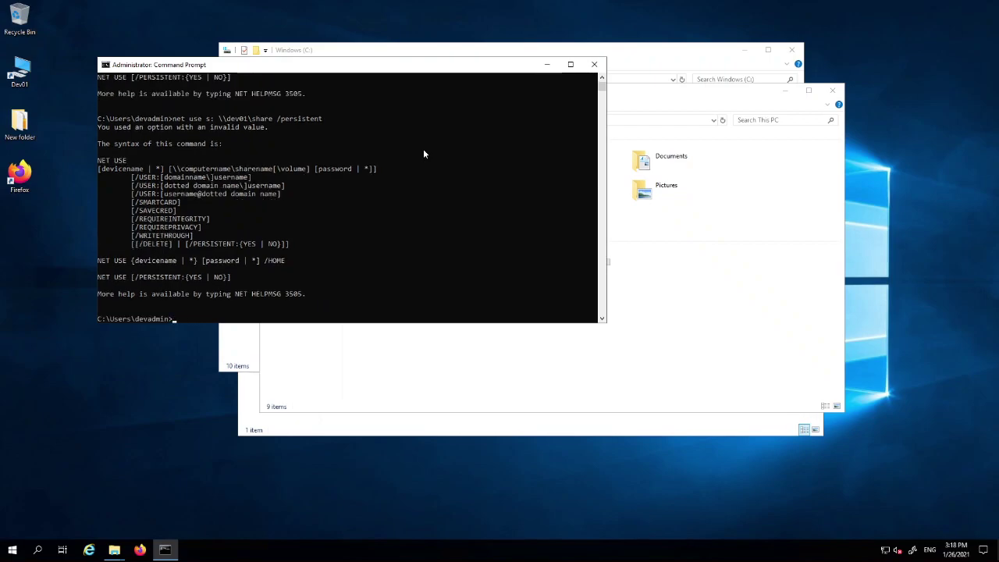
Run net use /? to display the command syntax and copy the /PERSISTENT option from it.
text(net use /?)
key(Return)
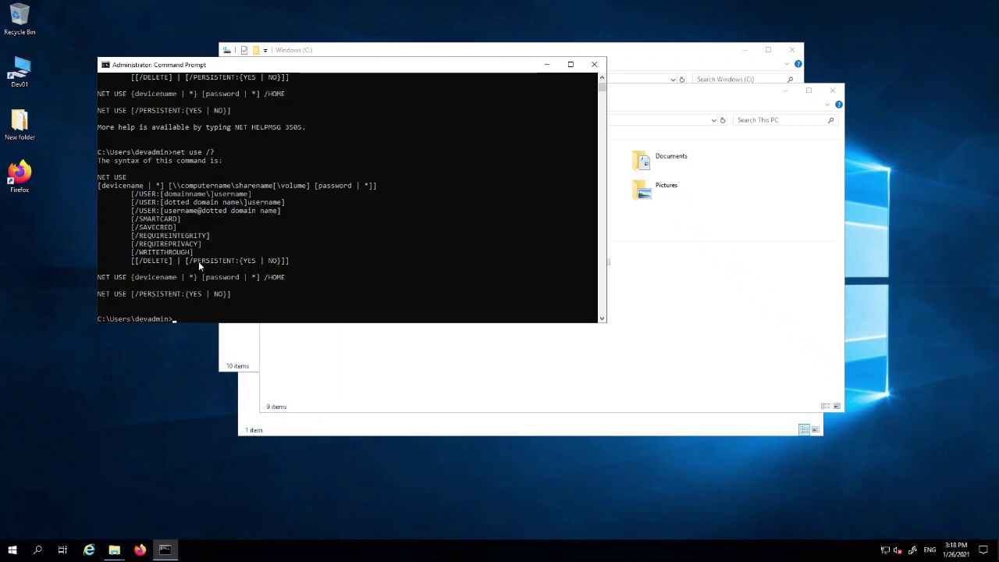
drag(188, 261, 235, 263)
right_click(292, 272)
Correct the recalled mapping command to net use s: \\dev01\share /PERSISTENT:yes and run it.
text(net use s: \dev01\share /persisten)
key(BackSpace)
key(BackSpace)
key(BackSpace)
key(BackSpace)
key(BackSpace)
key(BackSpace)
key(BackSpace)
key(BackSpace)
key(BackSpace)
key(BackSpace)
text(/)
right_click(387, 264)
text(:)
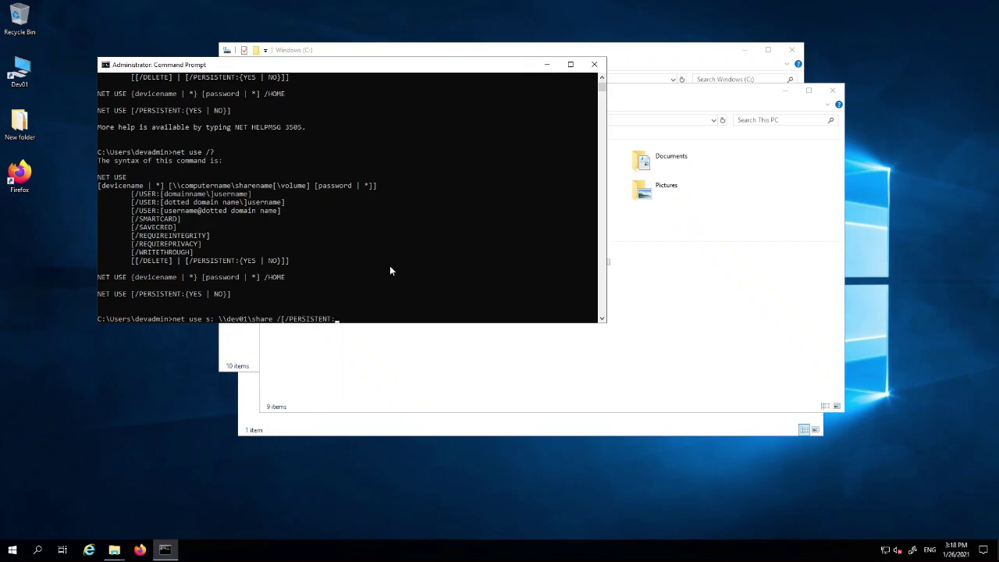
key(Left)
key(BackSpace)
key(BackSpace)
text(yes)
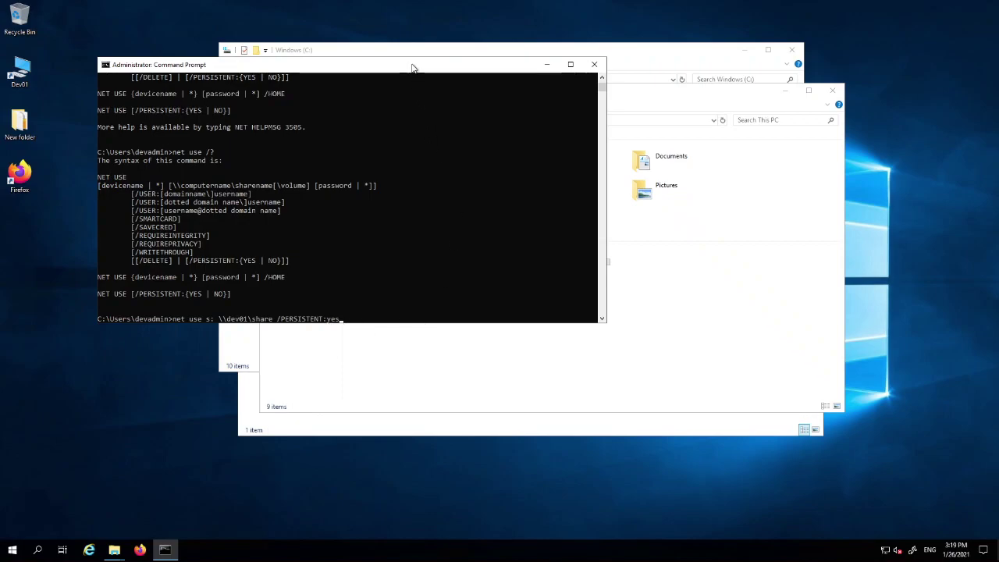
key(Return)
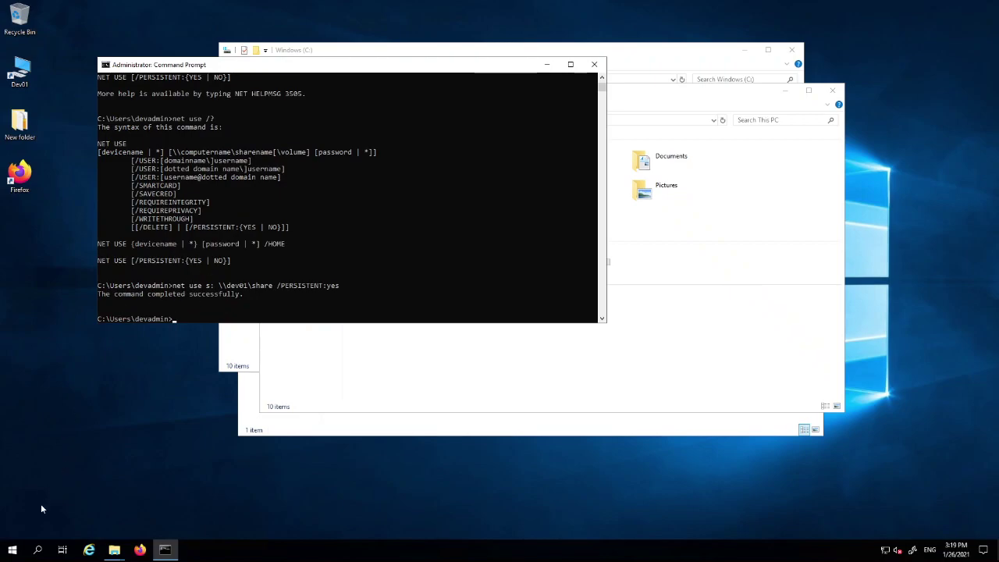
Open This PC in a new File Explorer window and select the mapped S: drive to check it.
right_click(13, 550)
click(58, 472)
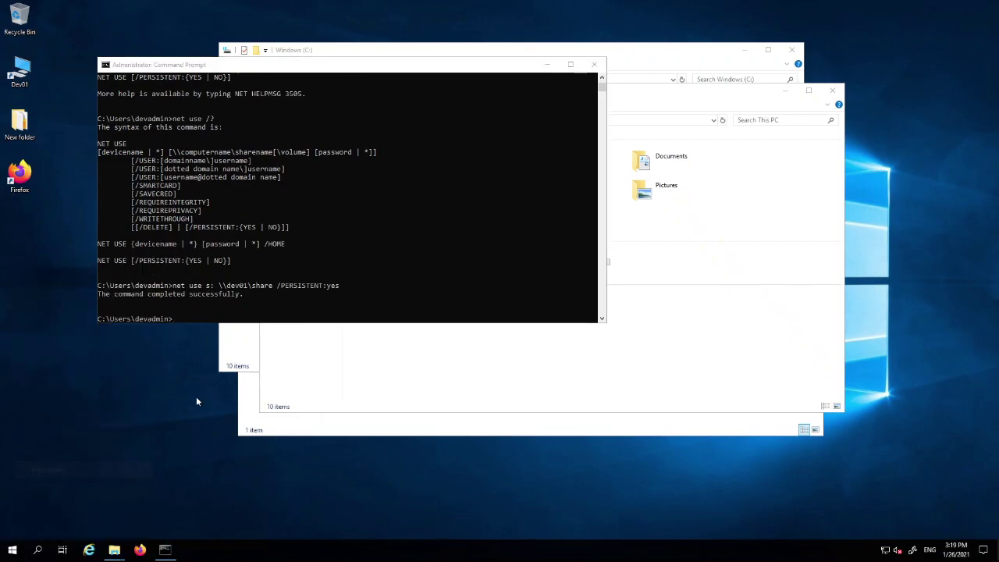
click(309, 275)
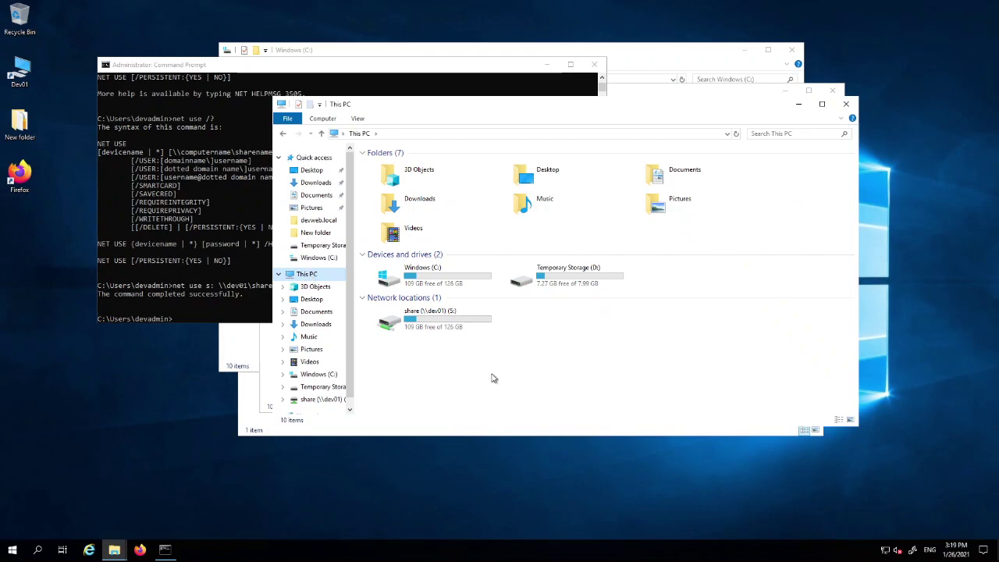
click(437, 323)
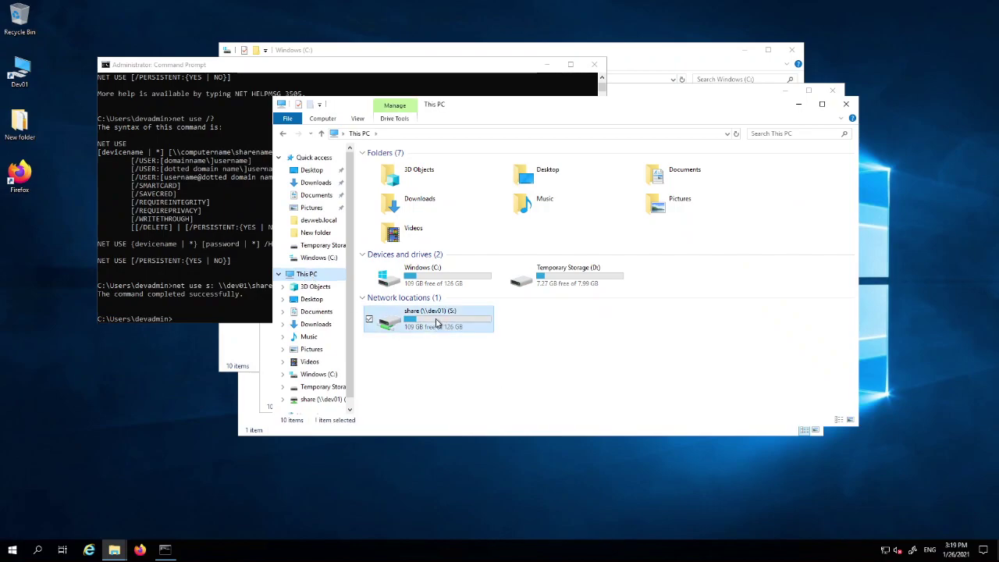
Move Command Prompt clear of the drive list and remove the mapping by running net use s: /delete.
drag(225, 68, 149, 20)
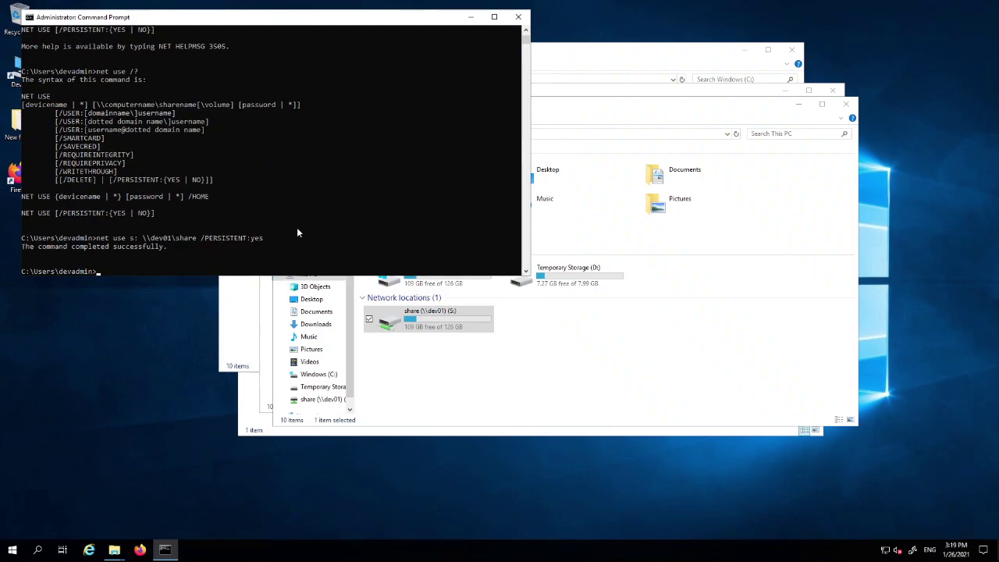
key(Up)
key(BackSpace)
key(BackSpace)
key(BackSpace)
key(BackSpace)
key(BackSpace)
key(BackSpace)
key(BackSpace)
key(BackSpace)
key(BackSpace)
key(BackSpace)
key(BackSpace)
key(BackSpace)
key(BackSpace)
key(BackSpace)
key(BackSpace)
key(BackSpace)
key(BackSpace)
key(BackSpace)
key(BackSpace)
key(BackSpace)
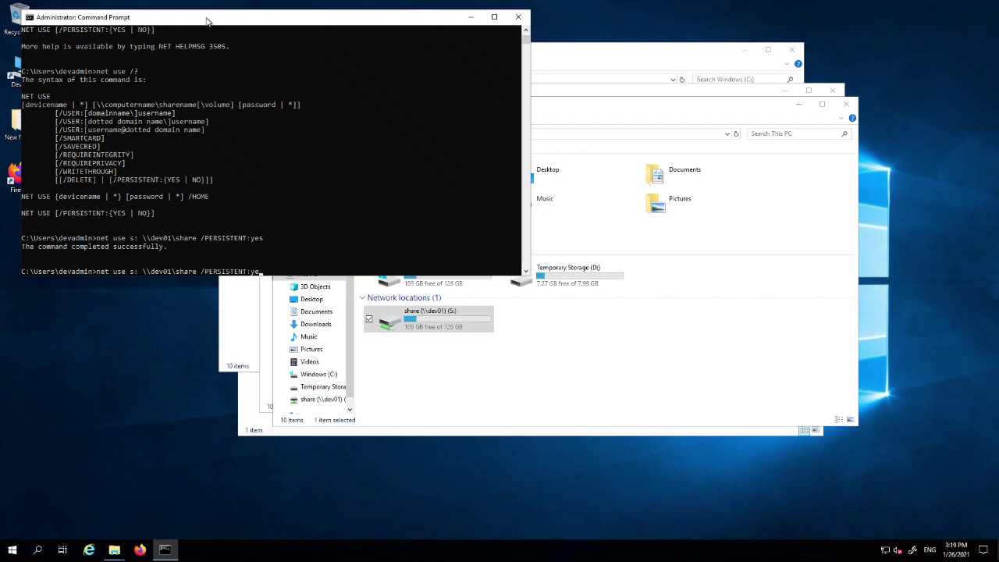
key(BackSpace)
text(/delete)
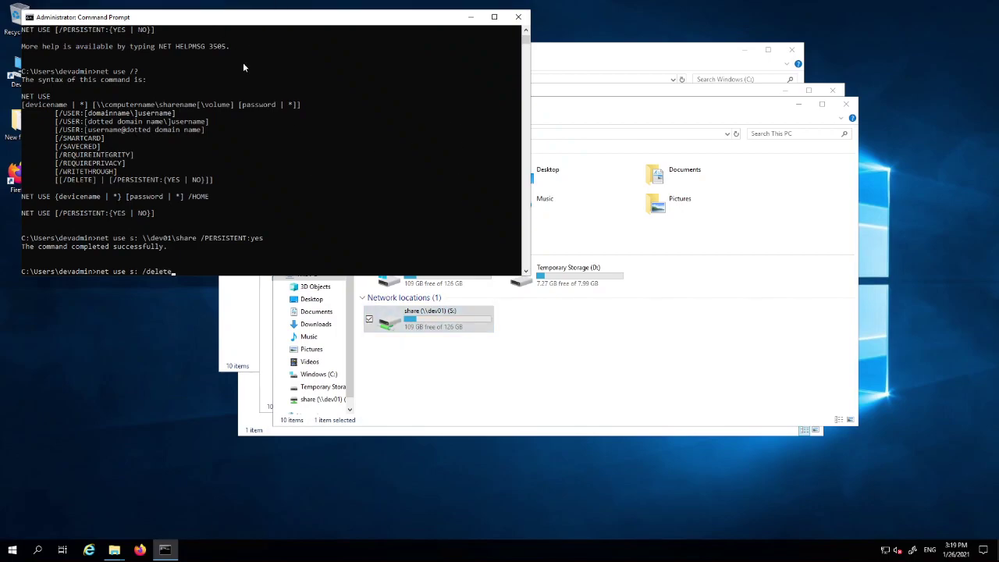
key(Return)
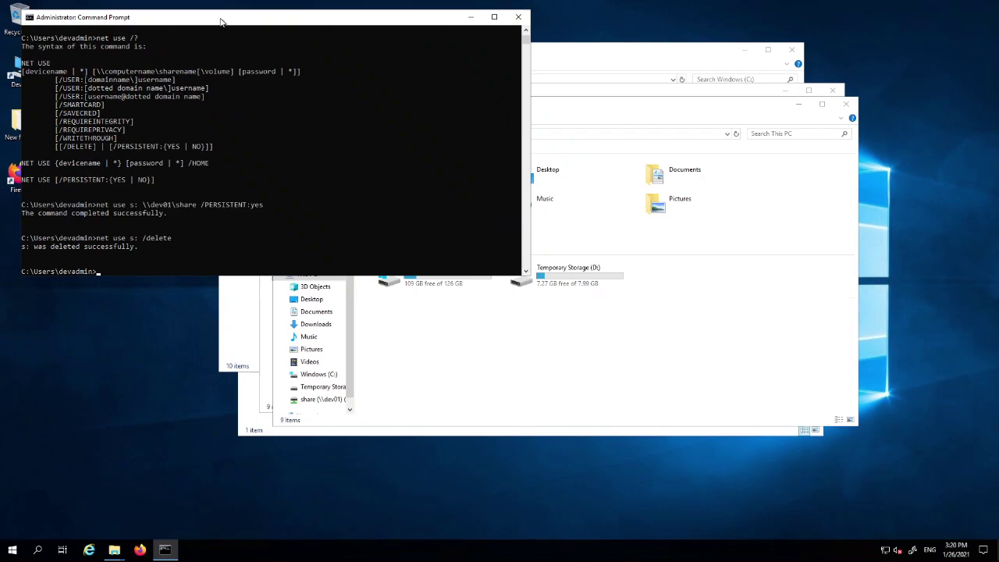
Rerun net use s: \\dev01\share /PERSISTENT:yes and open the mapped S: drive in File Explorer.
key(Up)
key(Up)
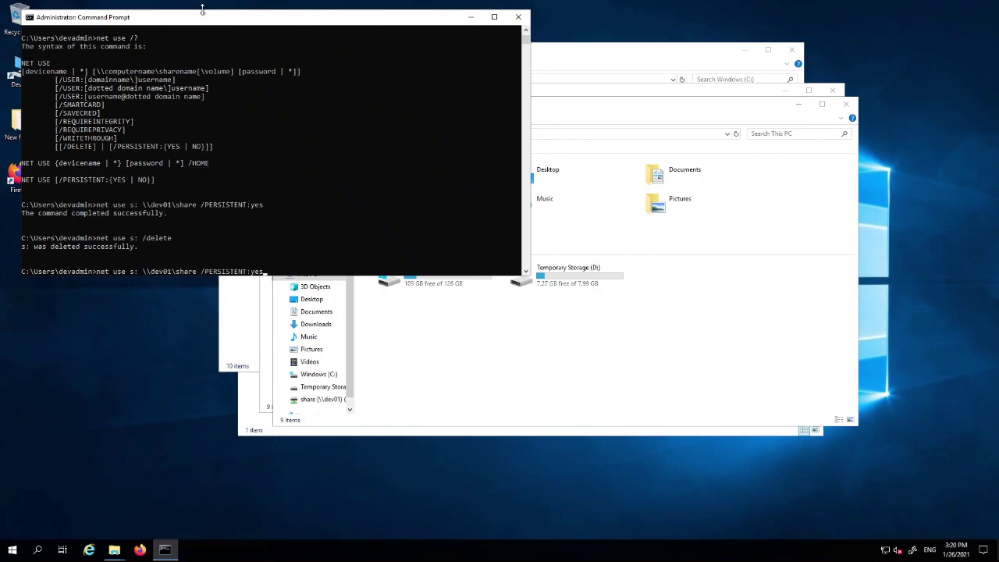
key(Return)
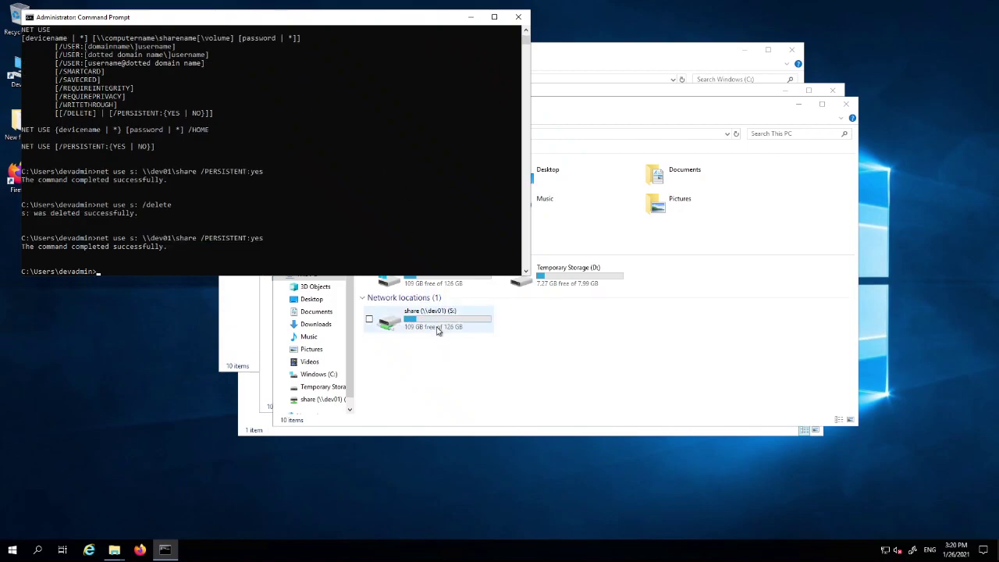
click(441, 322)
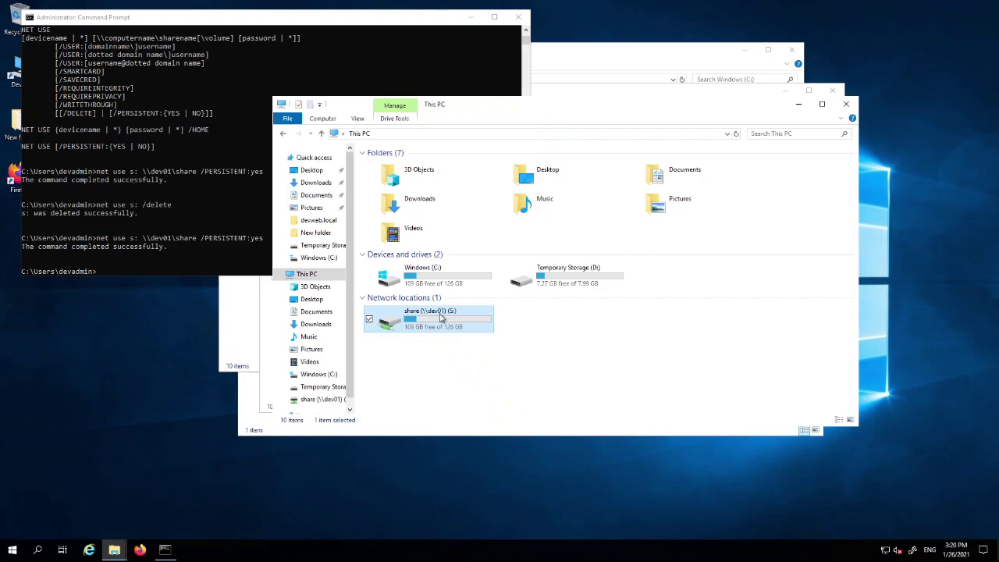
double_click(443, 318)
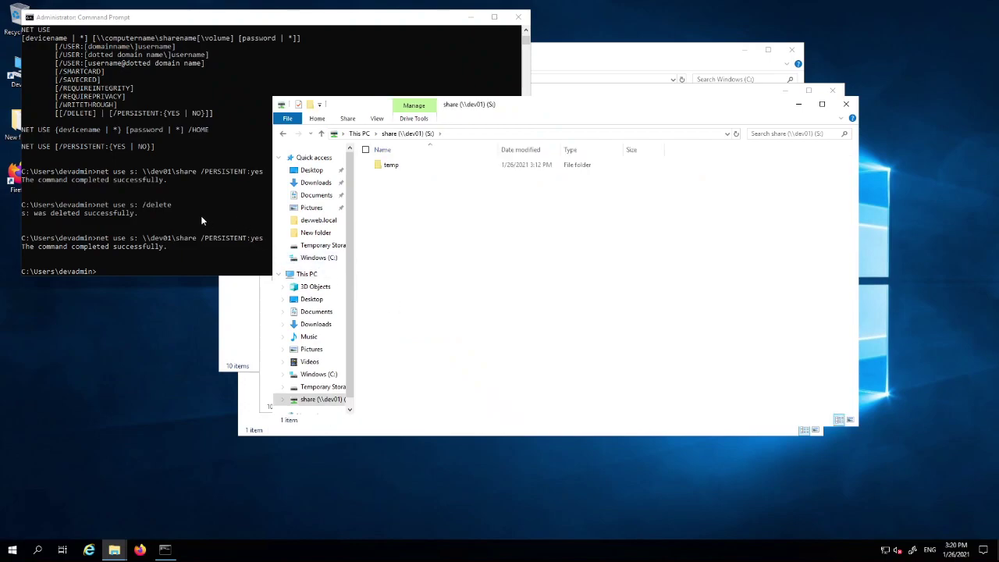